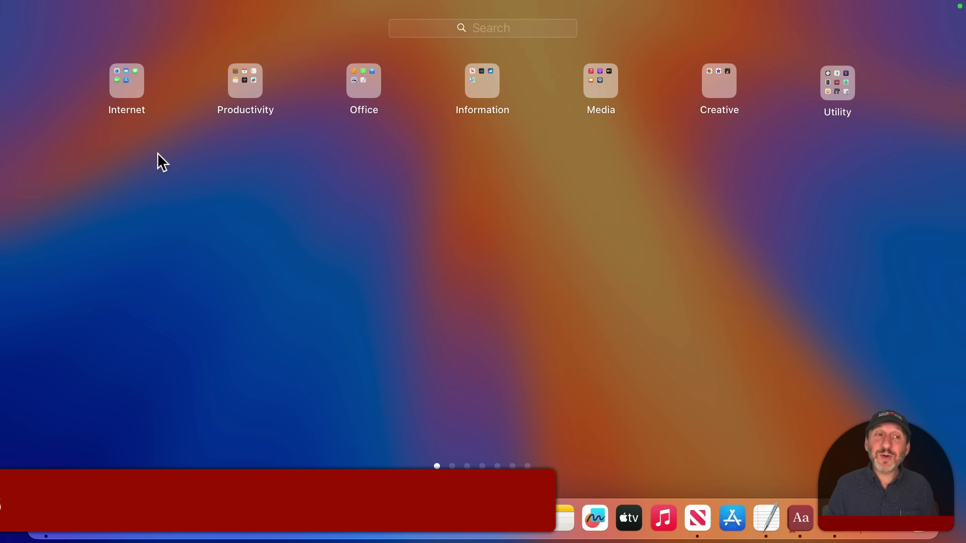
Open Mail from the Launchpad's Internet folder and start adding a mail account
{"action": "left_click", "coordinate": [126, 87]}
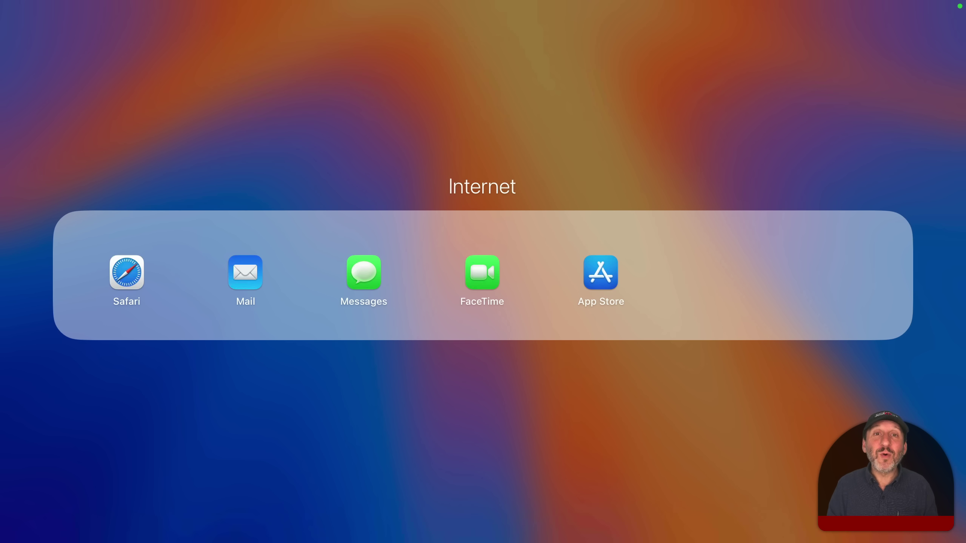
{"action": "left_click", "coordinate": [246, 278]}
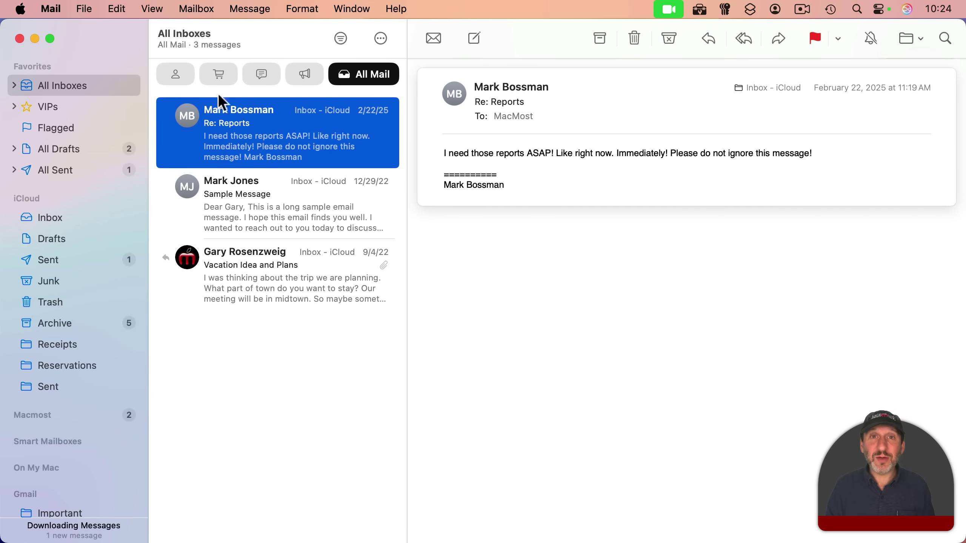
{"action": "left_click", "coordinate": [53, 8]}
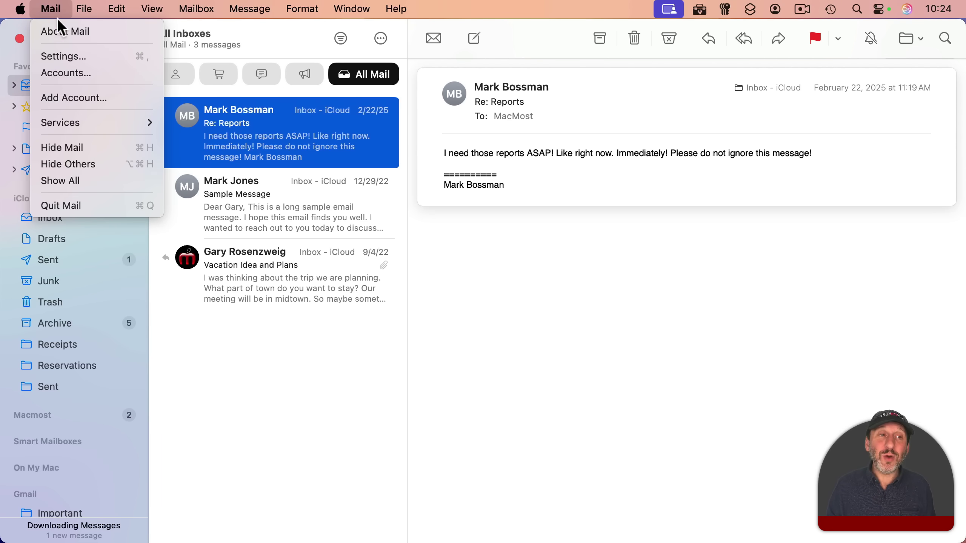
{"action": "left_click", "coordinate": [75, 95]}
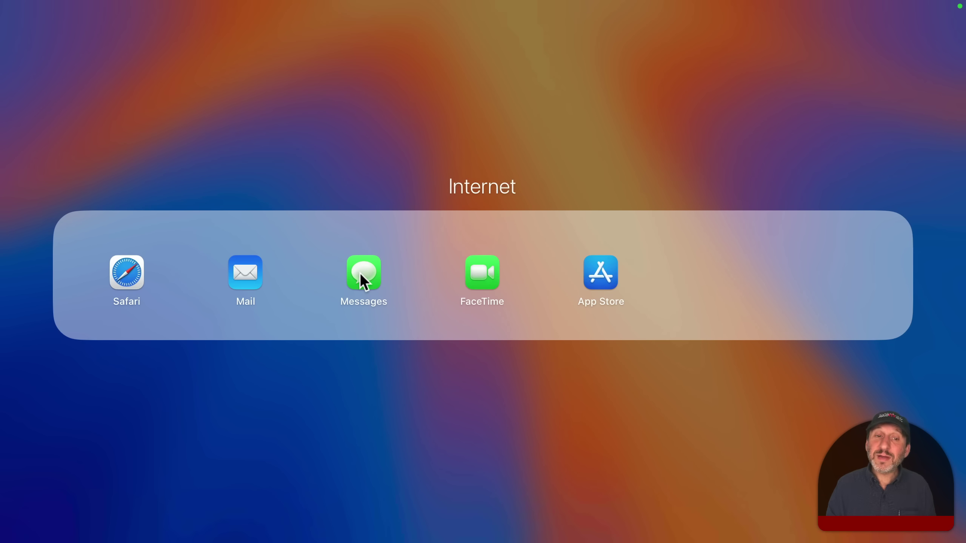
Open Messages from the Internet folder
{"action": "left_click", "coordinate": [360, 273]}
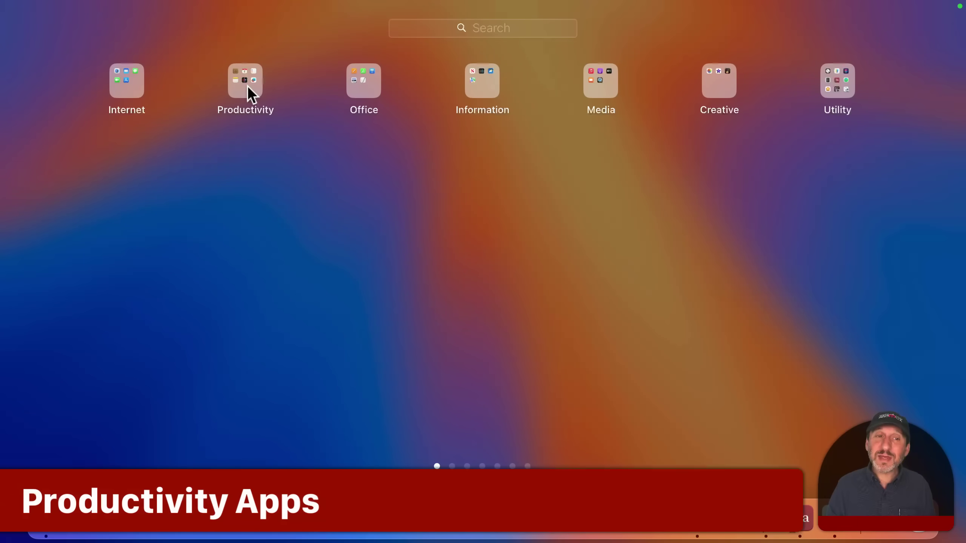
Open the Productivity folder in Launchpad and launch Contacts and Calendar from it
{"action": "left_click", "coordinate": [248, 87]}
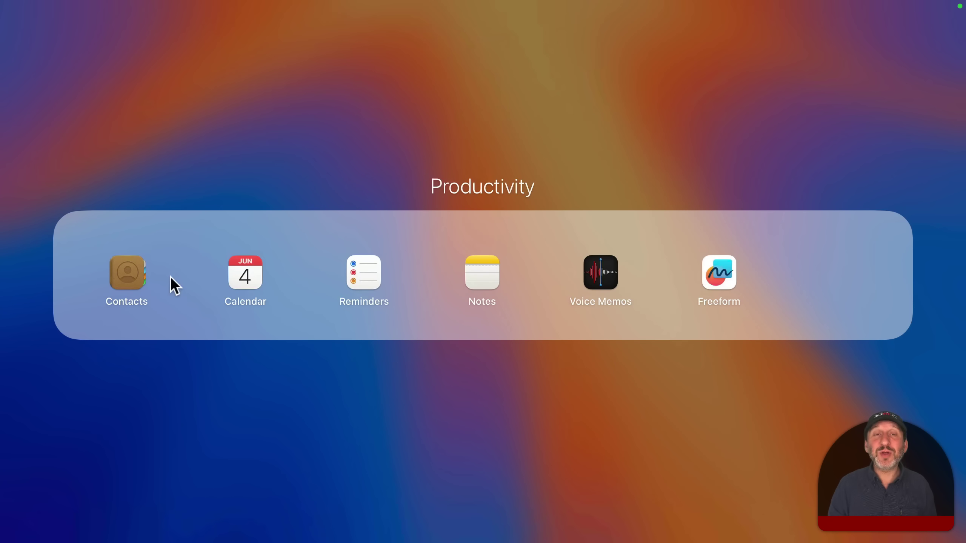
{"action": "left_click", "coordinate": [127, 280]}
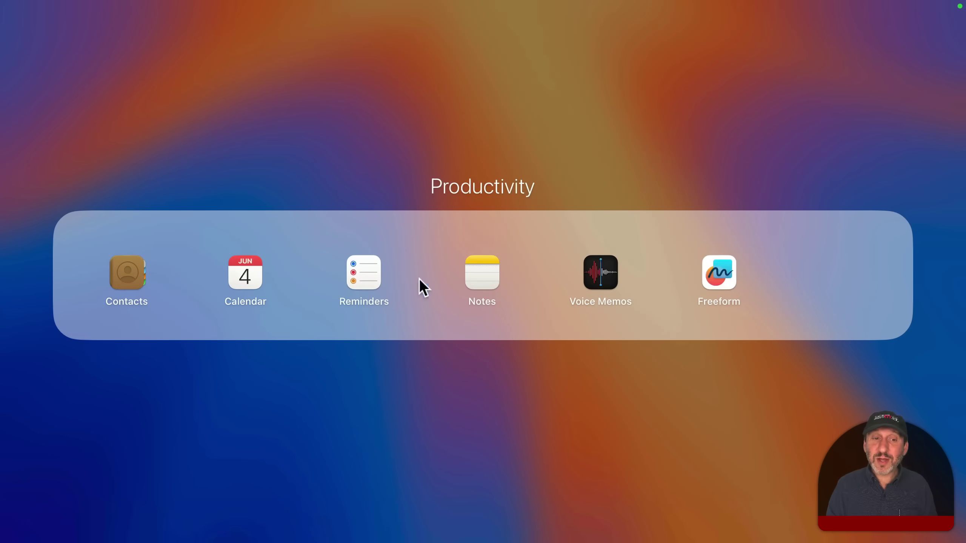
{"action": "left_click", "coordinate": [260, 281]}
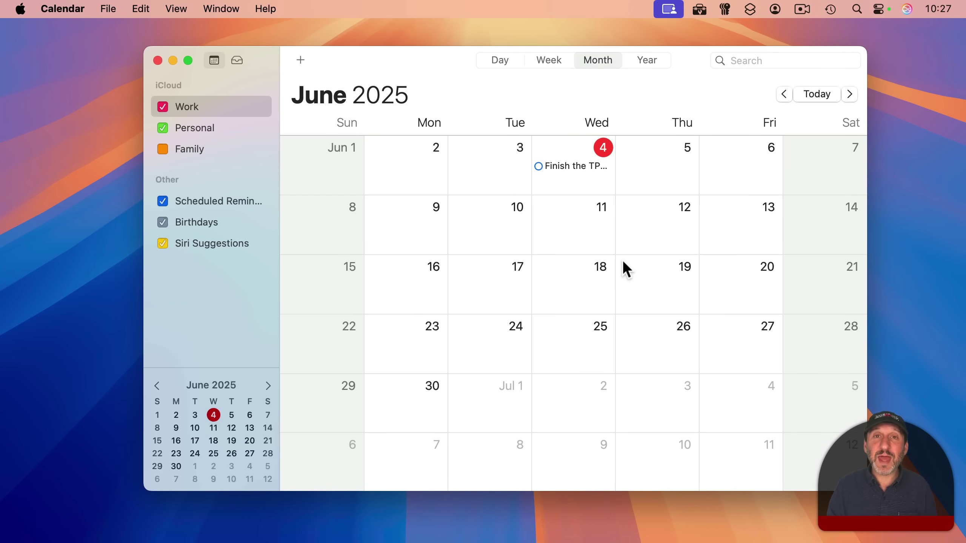
Return from Calendar to Launchpad and open Reminders from the Productivity folder
{"action": "key", "text": "F4"}
{"action": "left_click", "coordinate": [369, 269]}
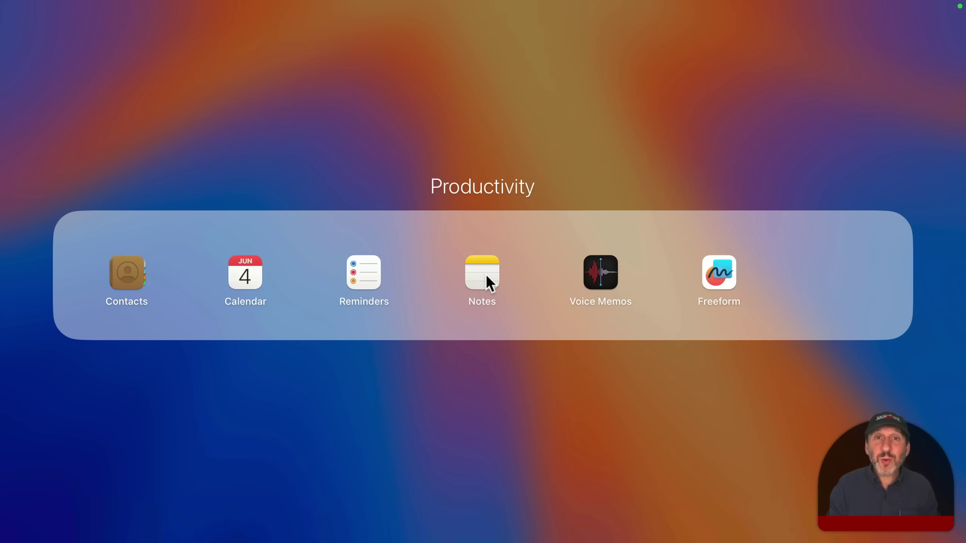
Open Notes to read through the Development Meeting Notes note, and launch Voice Memos from the Productivity folder
{"action": "left_click", "coordinate": [482, 274]}
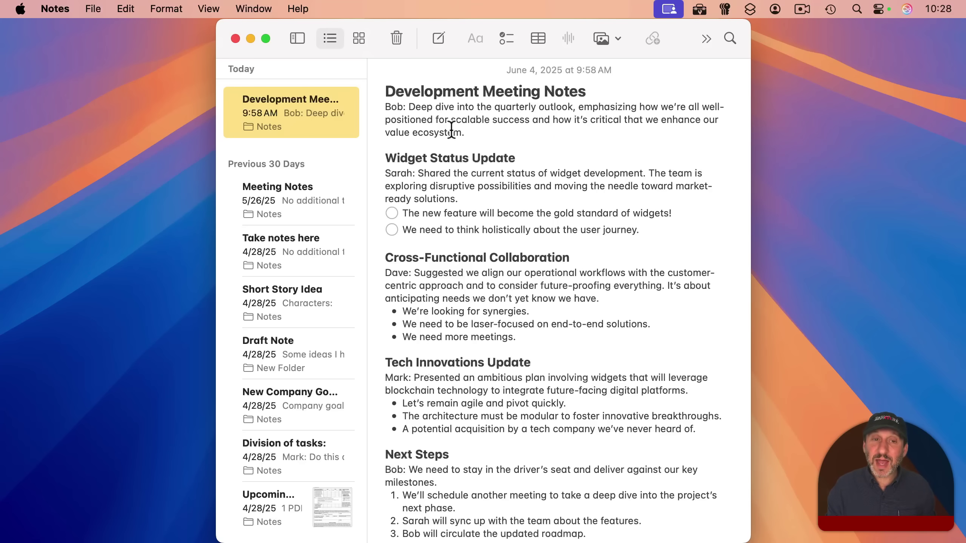
{"action": "scroll", "coordinate": [452, 327], "scroll_direction": "down", "scroll_amount": 1}
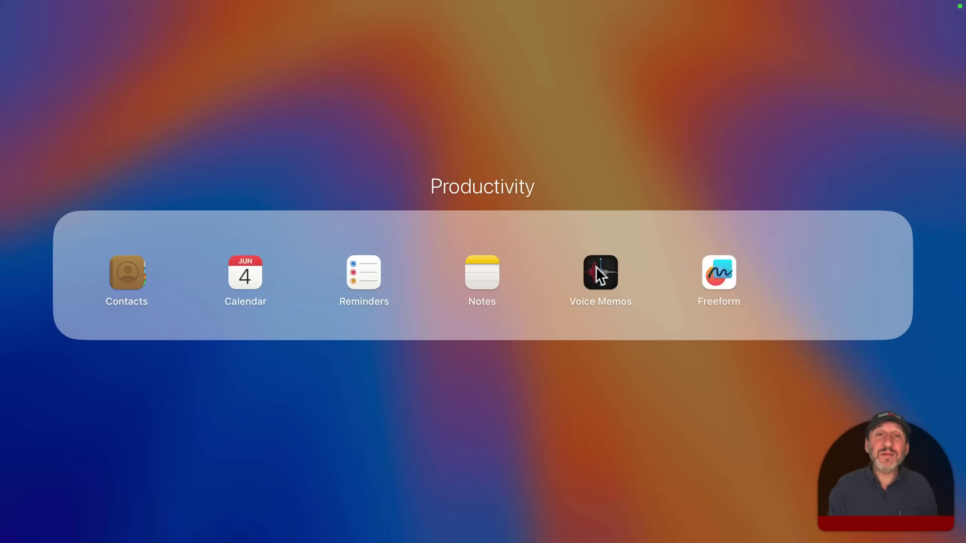
{"action": "left_click", "coordinate": [596, 267]}
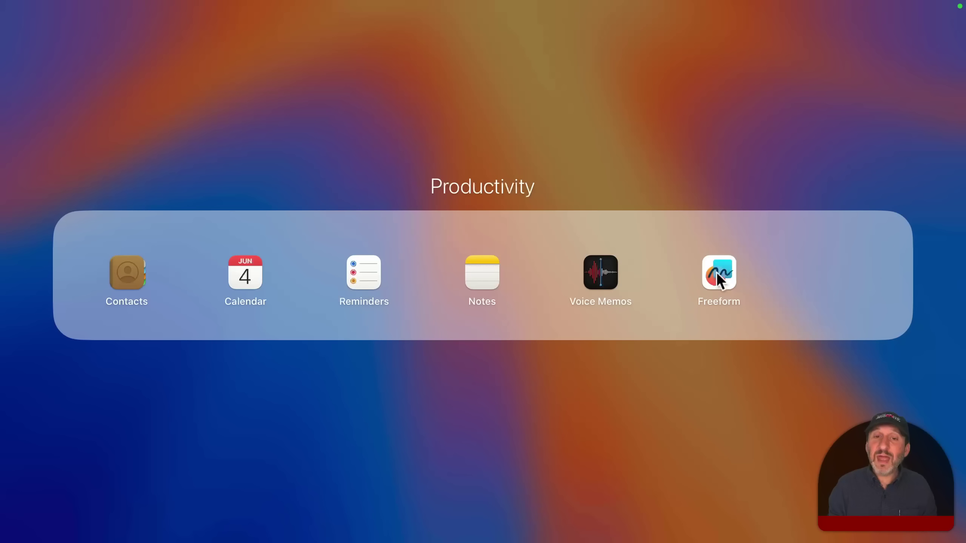
Launch Freeform from the Productivity folder and open the Untitled 4 board from All Boards
{"action": "left_click", "coordinate": [721, 278]}
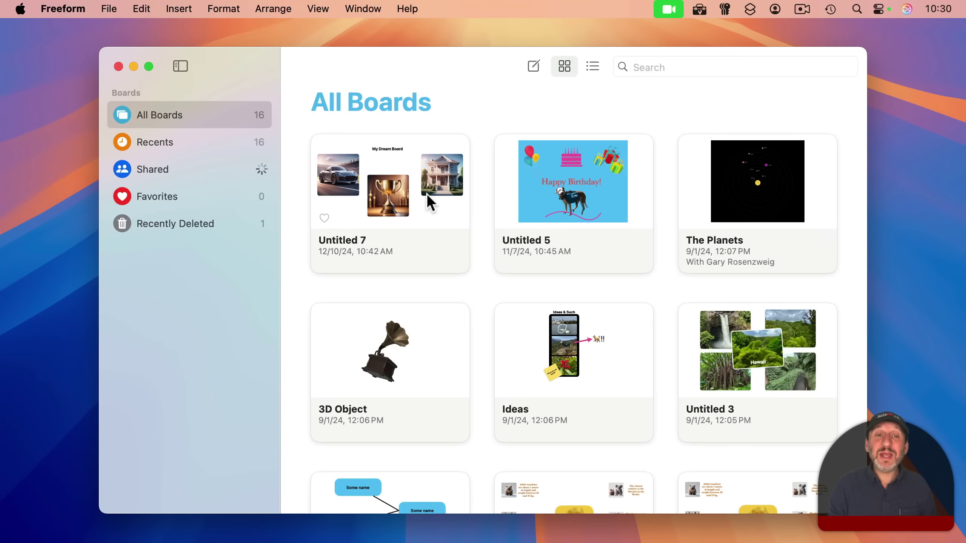
{"action": "scroll", "coordinate": [467, 381], "scroll_direction": "down", "scroll_amount": 5}
{"action": "scroll", "coordinate": [468, 384], "scroll_direction": "down", "scroll_amount": 3}
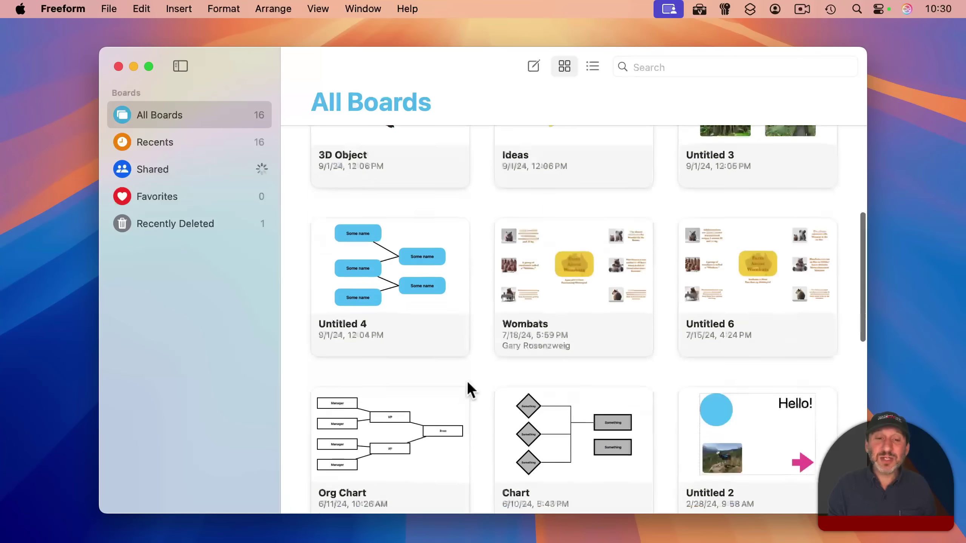
{"action": "double_click", "coordinate": [406, 267]}
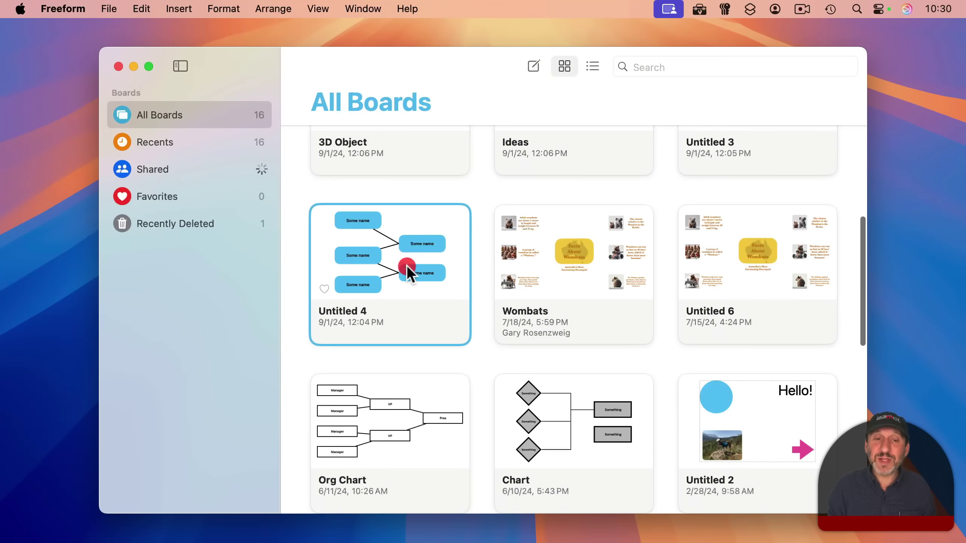
{"action": "left_click_drag", "start_coordinate": [530, 205], "coordinate": [453, 201]}
{"action": "left_click", "coordinate": [300, 66]}
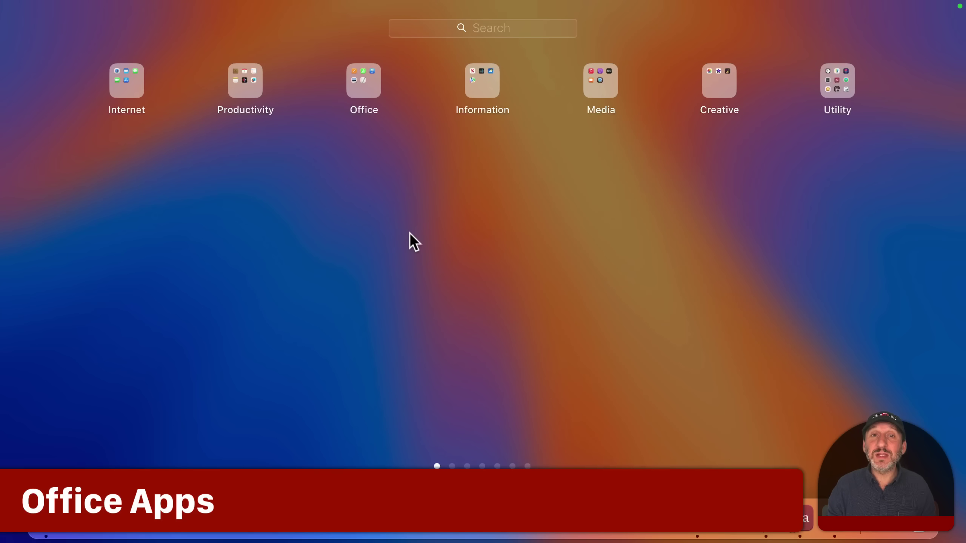
Open Pages from Launchpad's Office folder and browse the Reports and Newsletters templates for a new document
{"action": "left_click", "coordinate": [363, 83]}
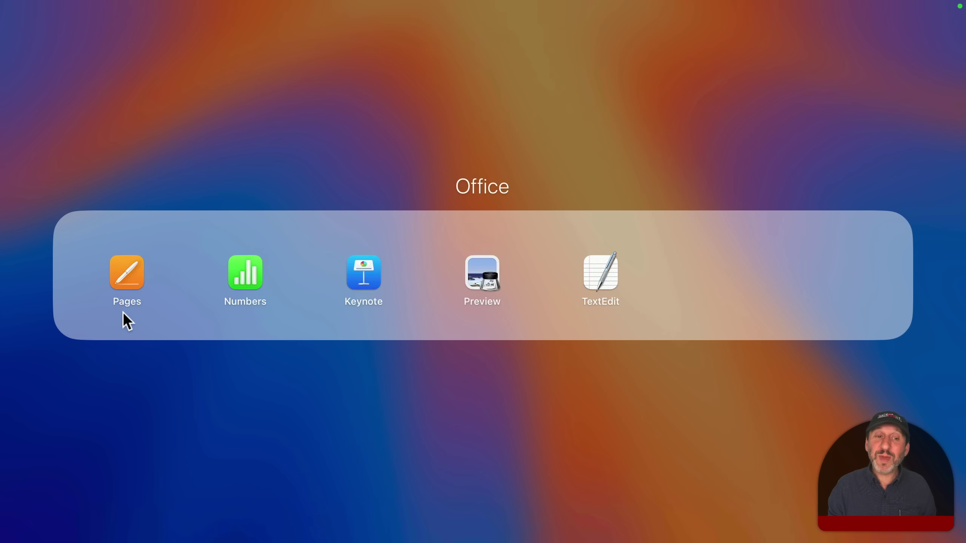
{"action": "left_click", "coordinate": [140, 274]}
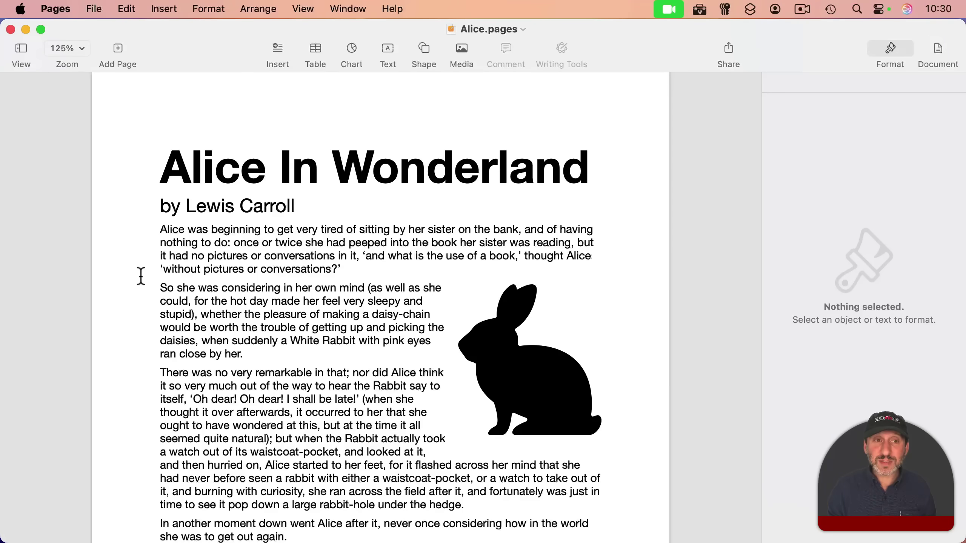
{"action": "key", "text": "cmd+n"}
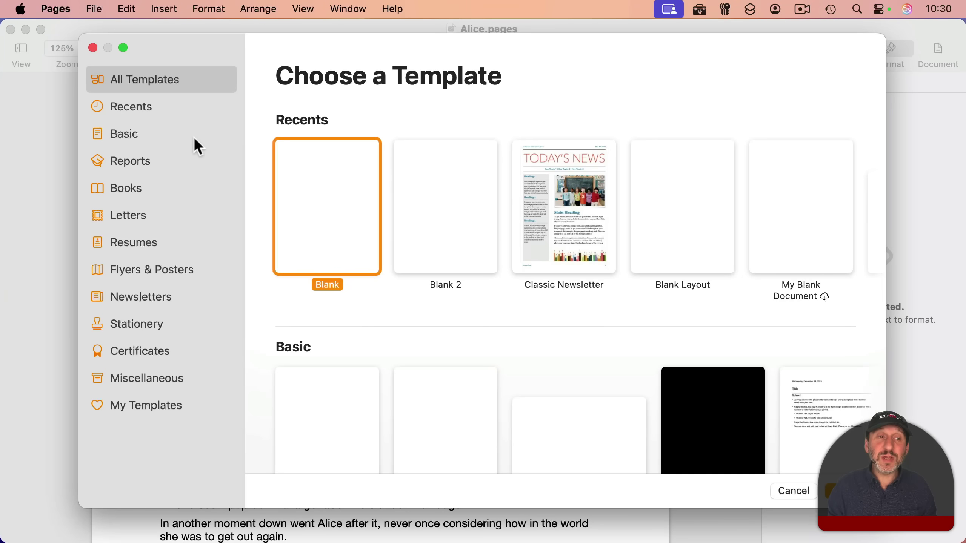
{"action": "left_click", "coordinate": [161, 164]}
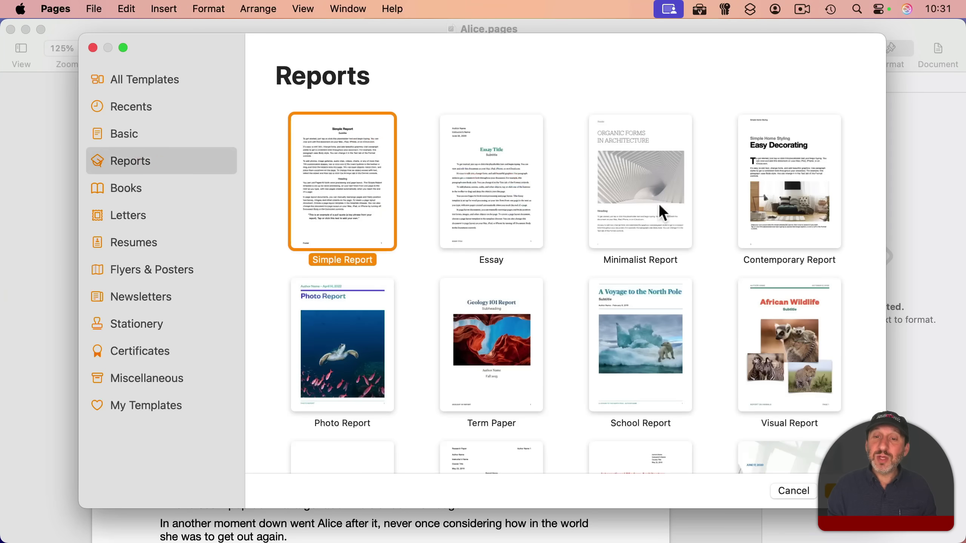
{"action": "left_click", "coordinate": [139, 297]}
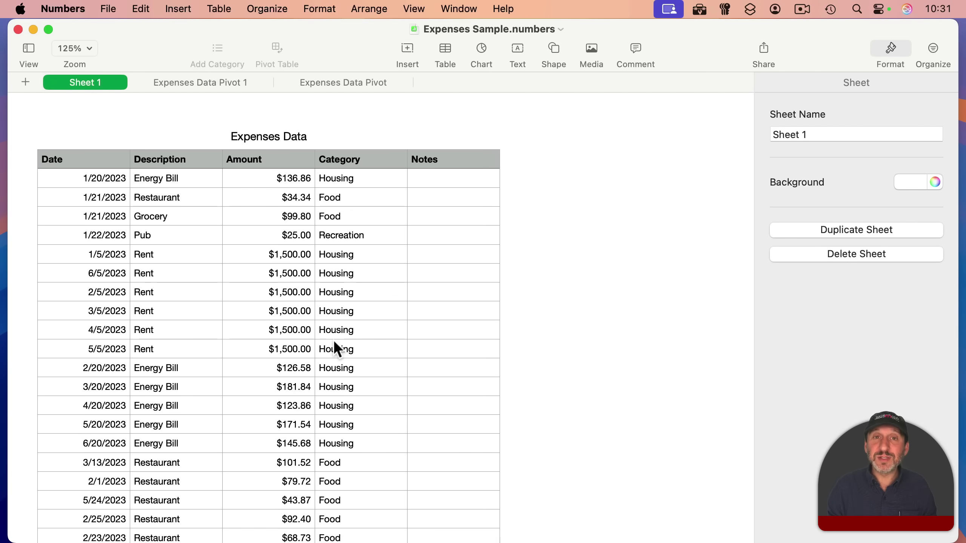
{"action": "left_click", "coordinate": [196, 185]}
{"action": "mouse_move", "coordinate": [23, 109]}
{"action": "left_mouse_down"}
{"action": "mouse_move", "coordinate": [126, 137]}
{"action": "mouse_move", "coordinate": [80, 111]}
{"action": "mouse_move", "coordinate": [24, 108]}
{"action": "left_mouse_up"}
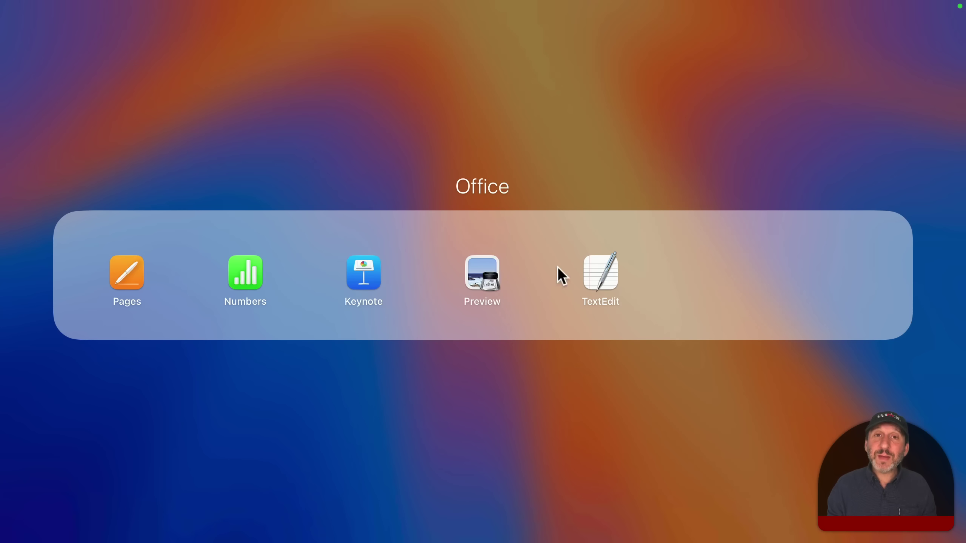
Switch to Preview from the Office folder and show the markup tools for Newsletter.pdf
{"action": "left_click", "coordinate": [486, 273]}
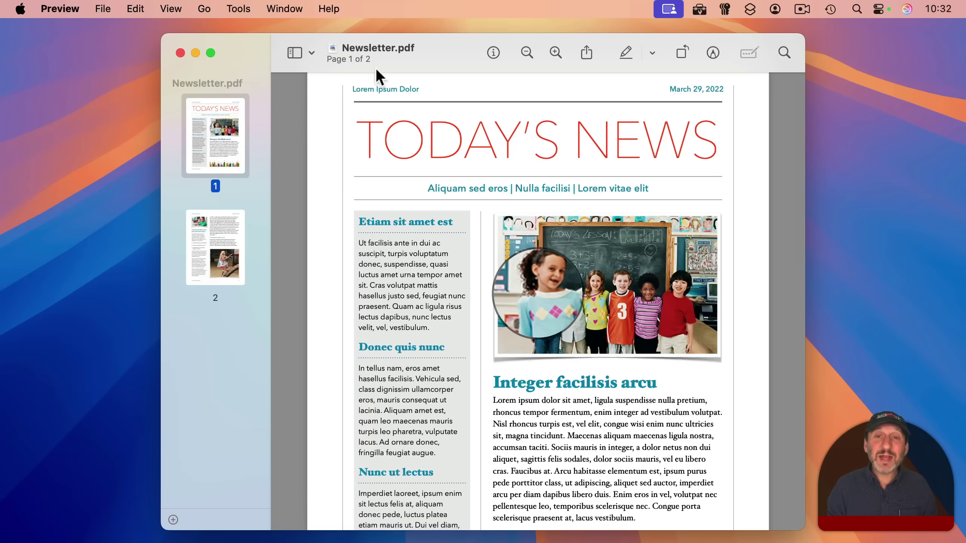
{"action": "left_click", "coordinate": [713, 53]}
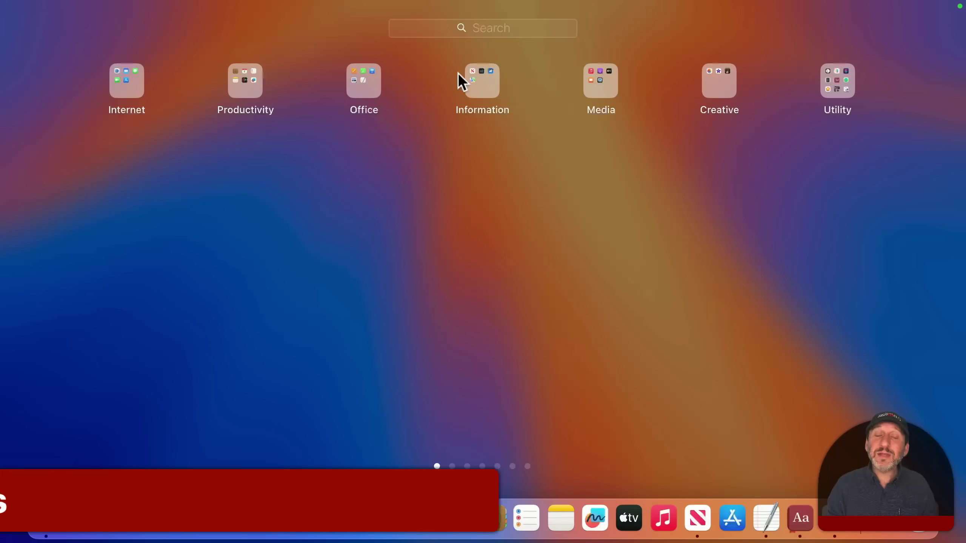
Open News from Launchpad's Information folder and look through the Travel stories
{"action": "left_click", "coordinate": [482, 87]}
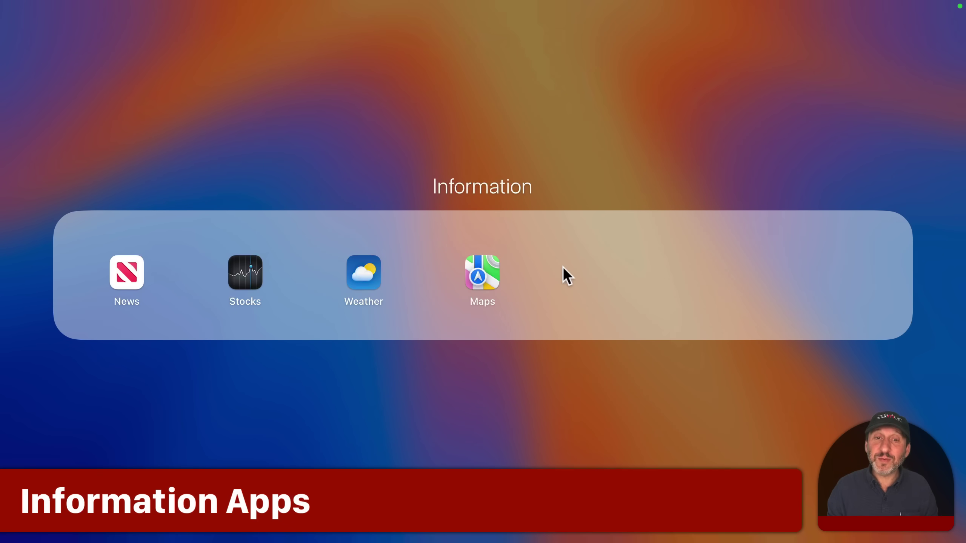
{"action": "left_click", "coordinate": [133, 269]}
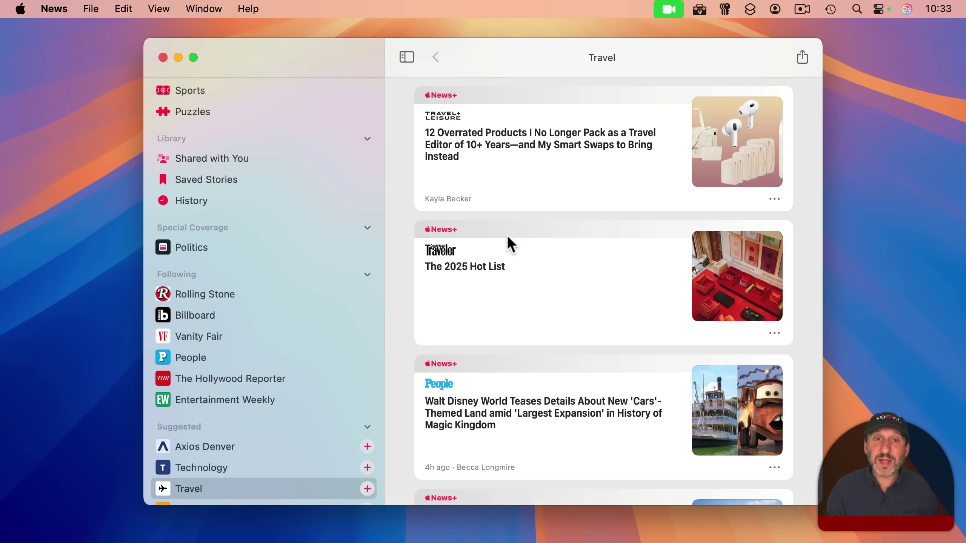
{"action": "scroll", "coordinate": [265, 200], "scroll_direction": "up", "scroll_amount": 4}
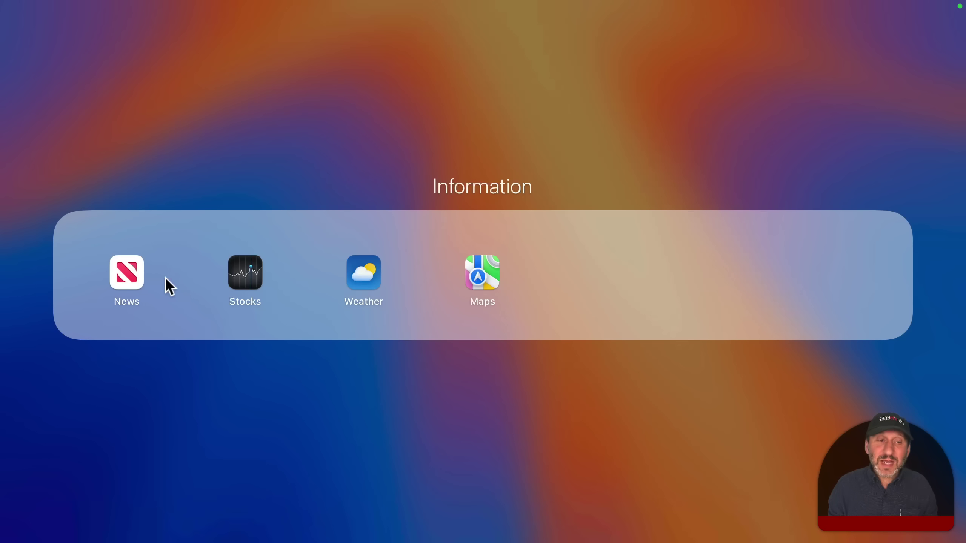
Open Stocks from the Information folder, activate its search field, and select the Dow Jones entry under My Symbols
{"action": "left_click", "coordinate": [249, 279]}
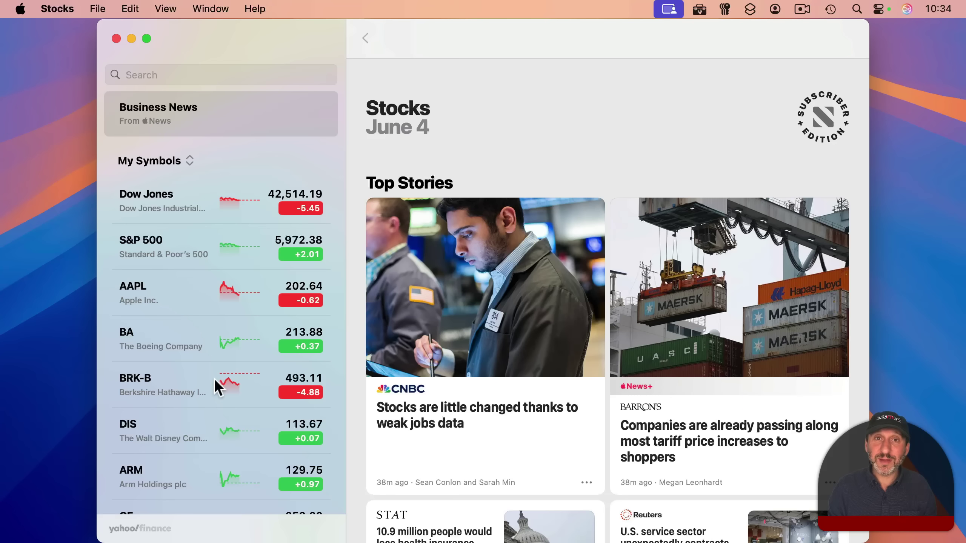
{"action": "left_click", "coordinate": [137, 75]}
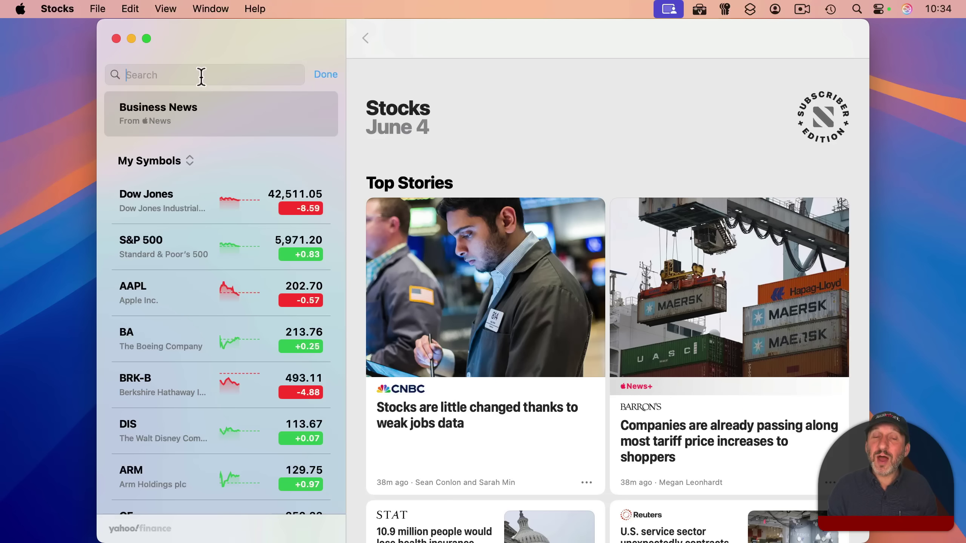
{"action": "left_click", "coordinate": [159, 208]}
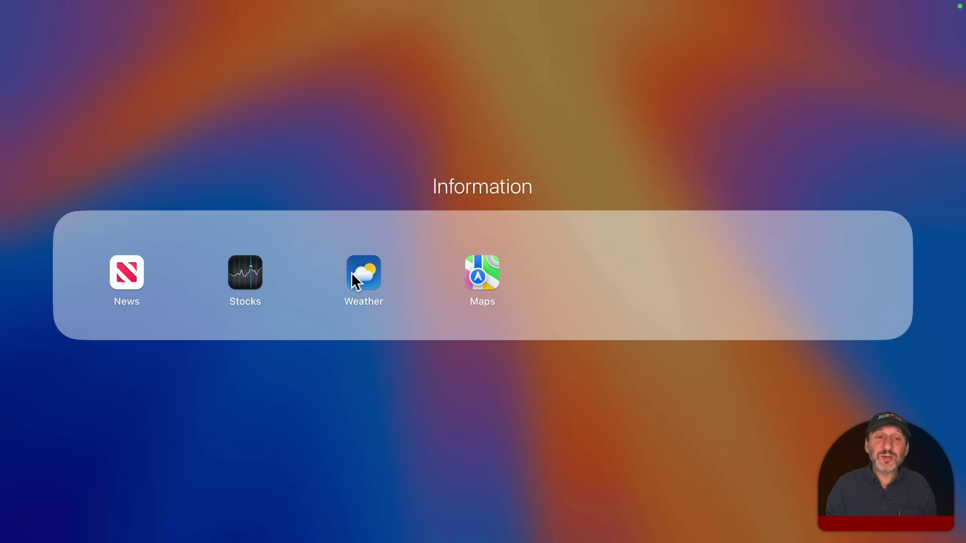
Open Weather from the Information folder, review Denver's forecast details, and activate the location search
{"action": "left_click", "coordinate": [358, 275]}
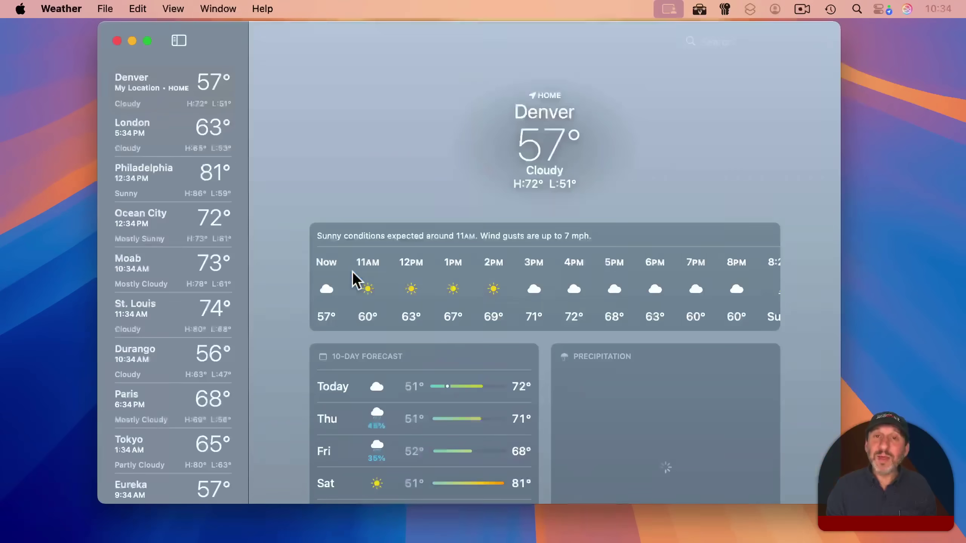
{"action": "scroll", "coordinate": [385, 335], "scroll_direction": "down", "scroll_amount": 10}
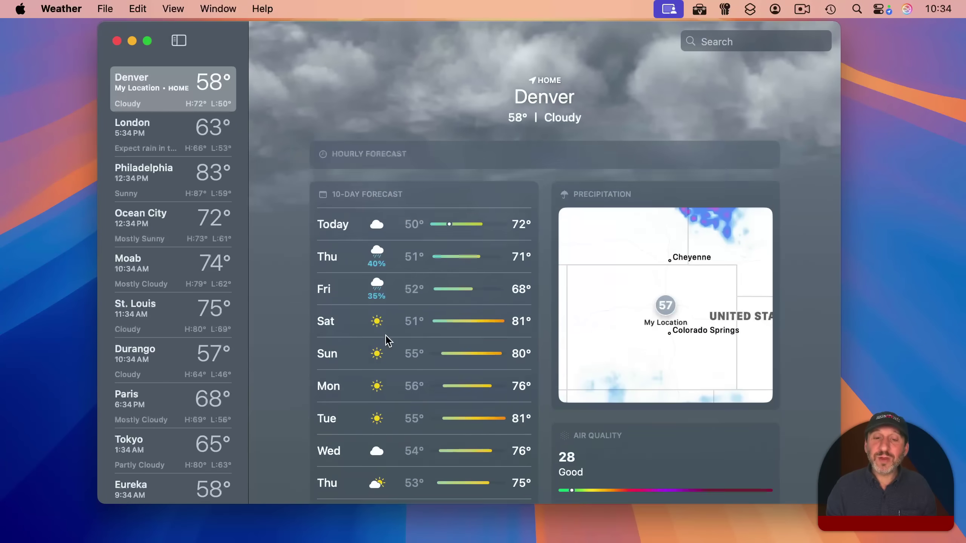
{"action": "scroll", "coordinate": [386, 335], "scroll_direction": "up", "scroll_amount": 10}
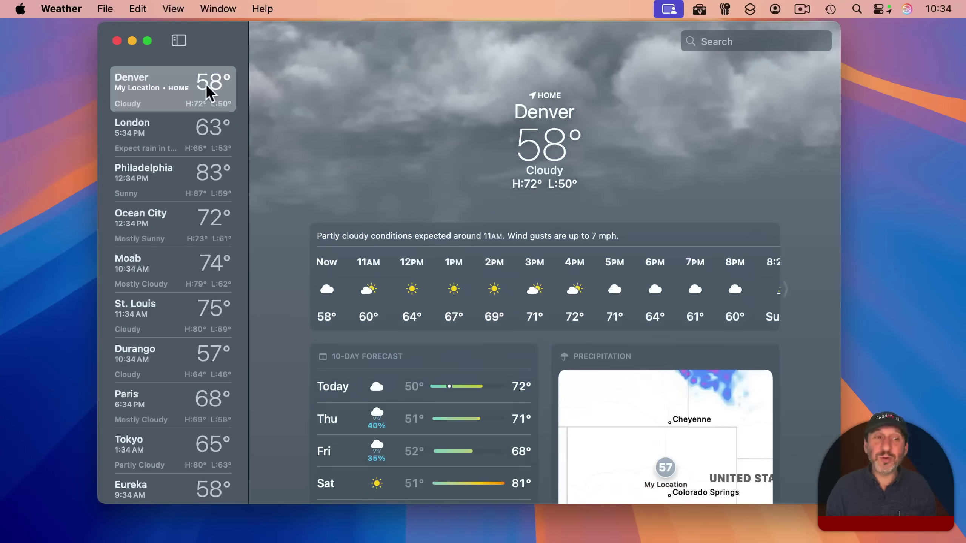
{"action": "left_click", "coordinate": [724, 39]}
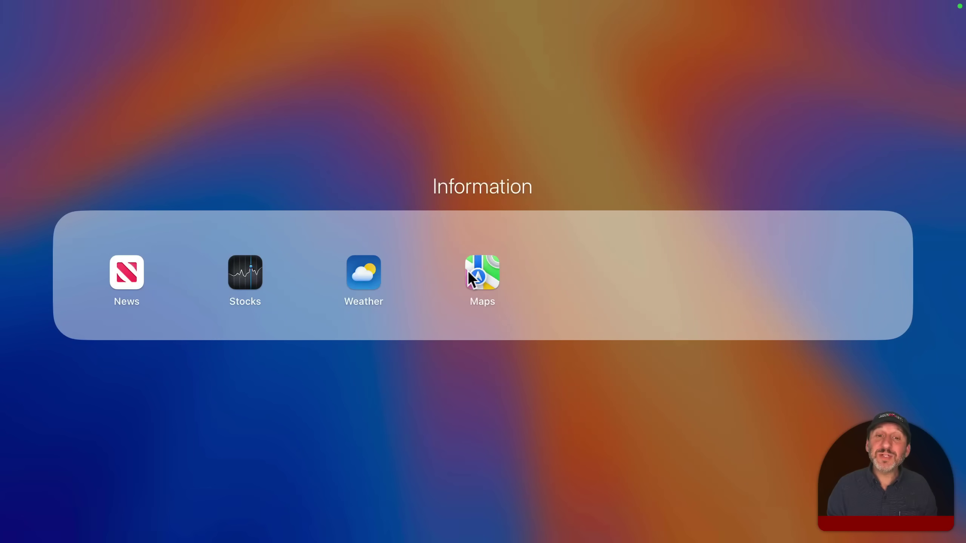
Open Maps from the Information folder
{"action": "left_click", "coordinate": [469, 272]}
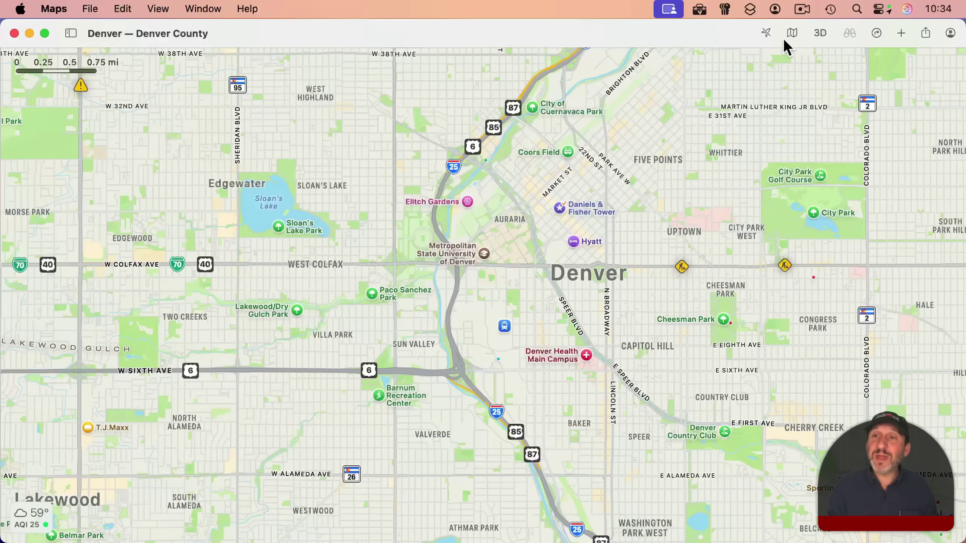
Preview the Denver map in Satellite mode, and return it to Explore mode
{"action": "left_click", "coordinate": [791, 32]}
{"action": "left_click", "coordinate": [834, 183]}
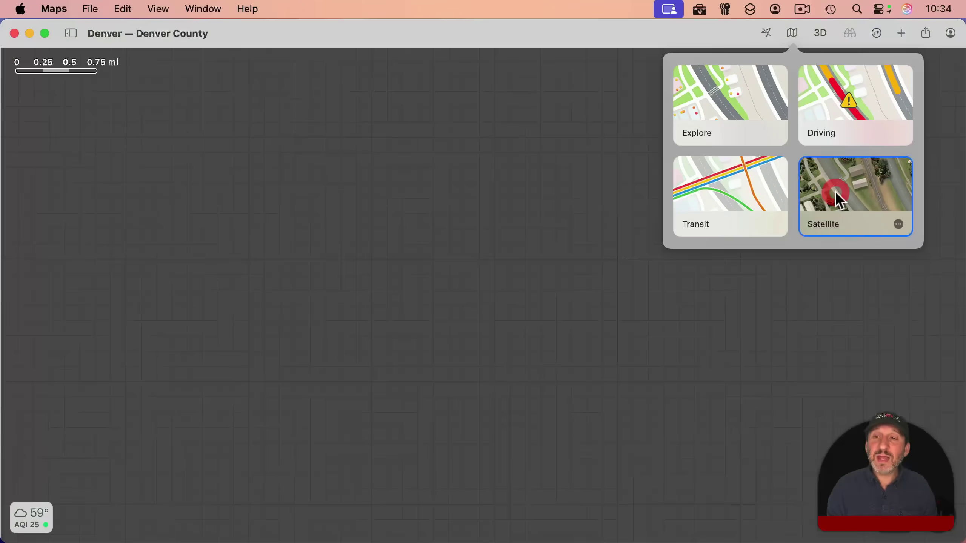
{"action": "left_click", "coordinate": [729, 86]}
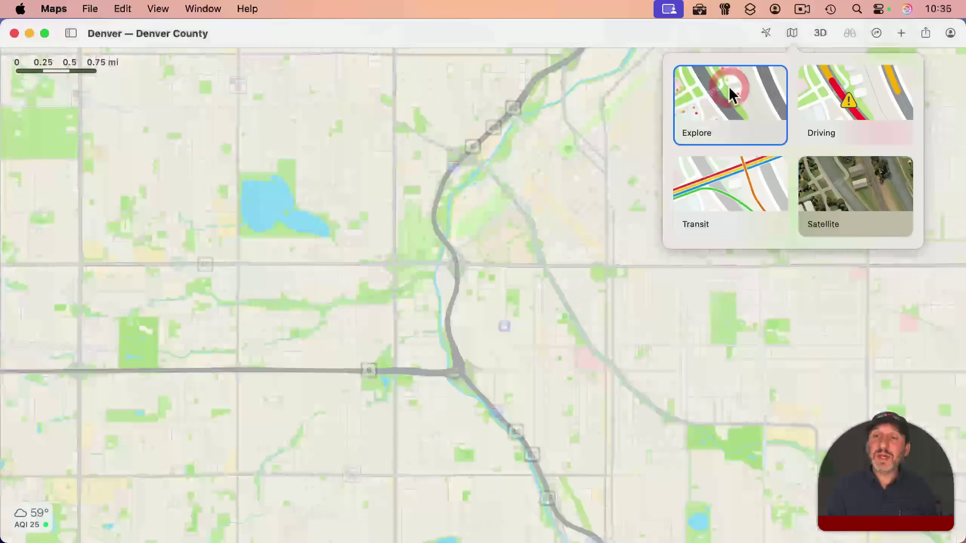
Turn on the 3D map view and examine the buildings in Denver's Auraria area up close
{"action": "left_click", "coordinate": [822, 32]}
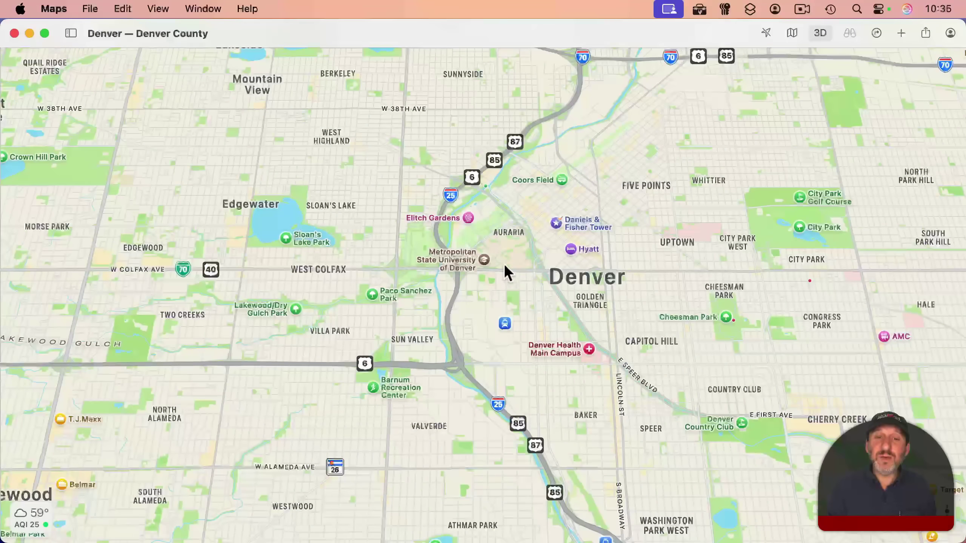
{"action": "scroll", "coordinate": [505, 264], "scroll_direction": "up", "scroll_amount": 10}
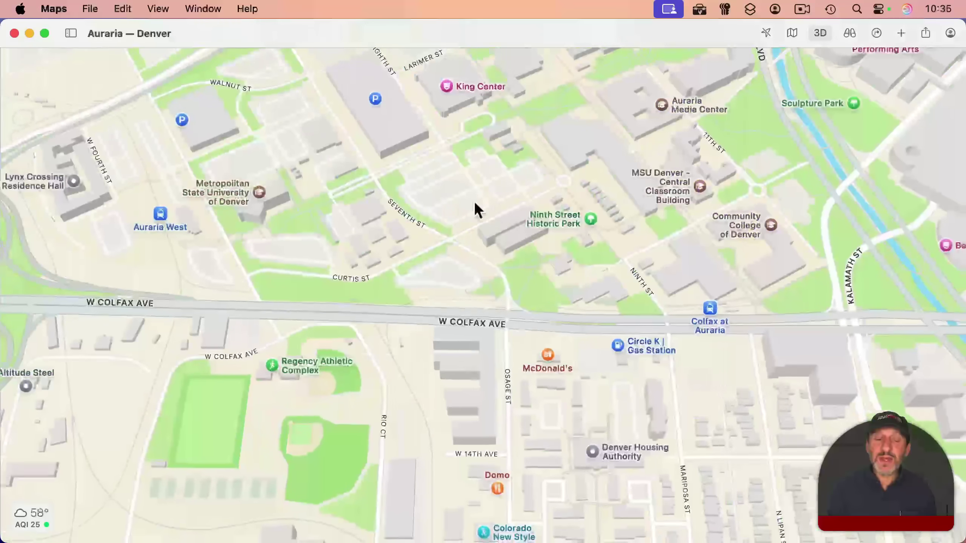
{"action": "left_click_drag", "start_coordinate": [474, 203], "coordinate": [368, 193]}
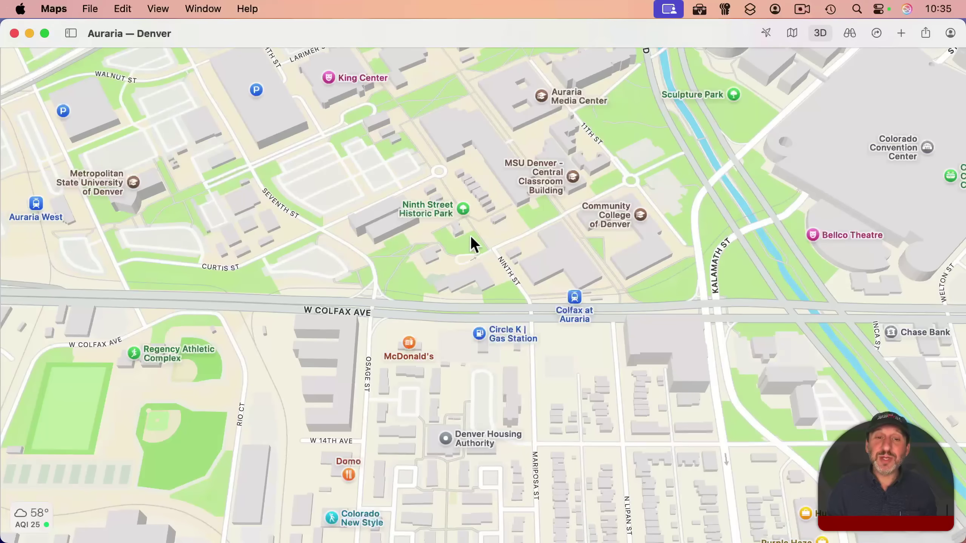
{"action": "scroll", "coordinate": [472, 238], "scroll_direction": "up", "scroll_amount": 5}
{"action": "left_click", "coordinate": [422, 157]}
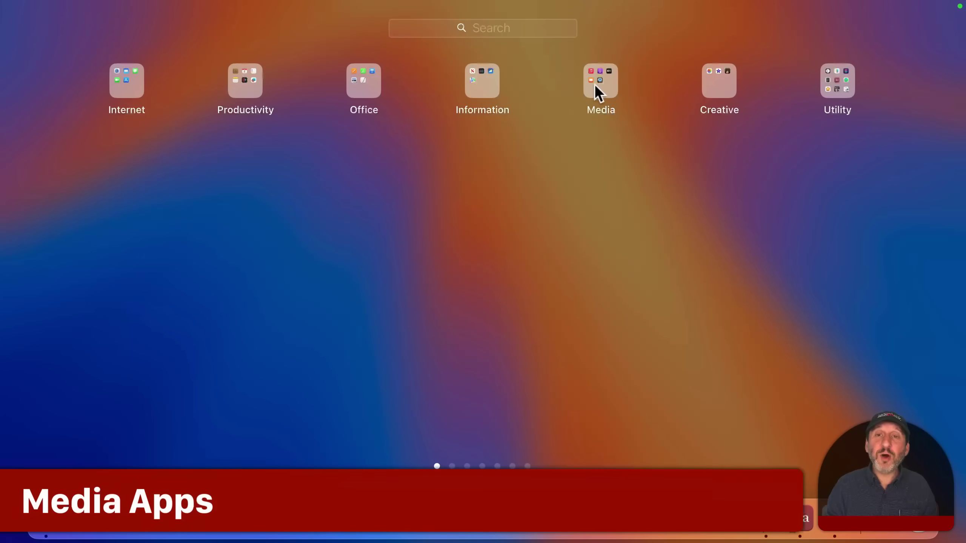
Open Music from Launchpad's Media folder and look over the album library
{"action": "left_click", "coordinate": [596, 90]}
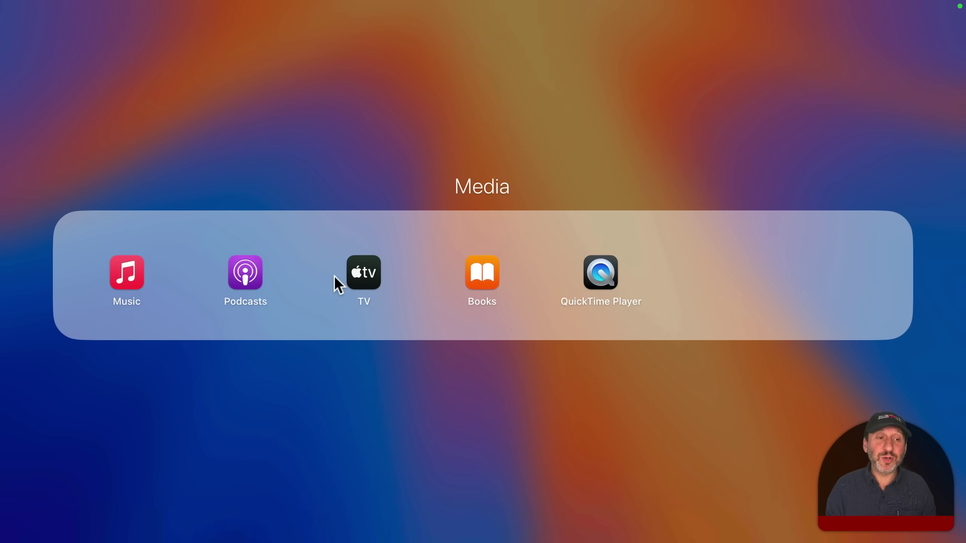
{"action": "left_click", "coordinate": [126, 283]}
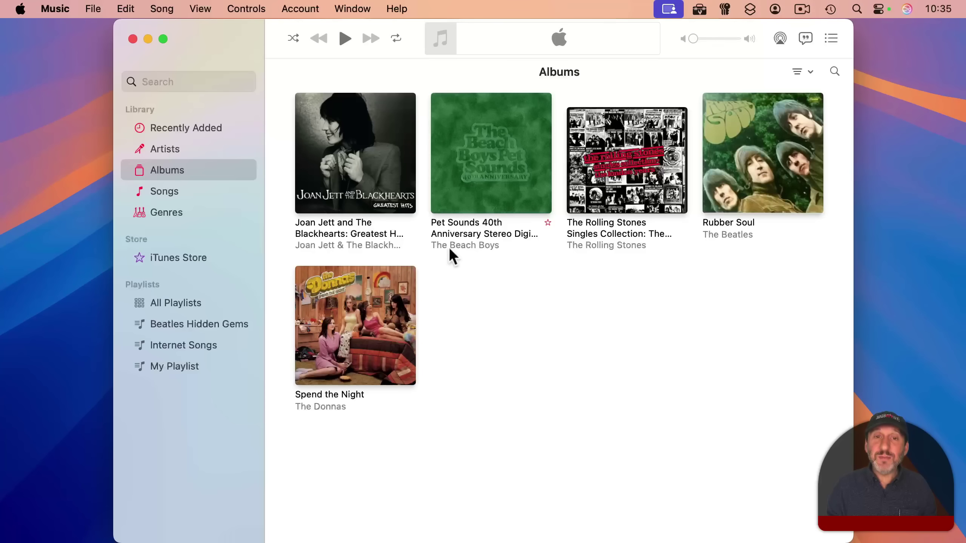
{"action": "mouse_move", "coordinate": [355, 179]}
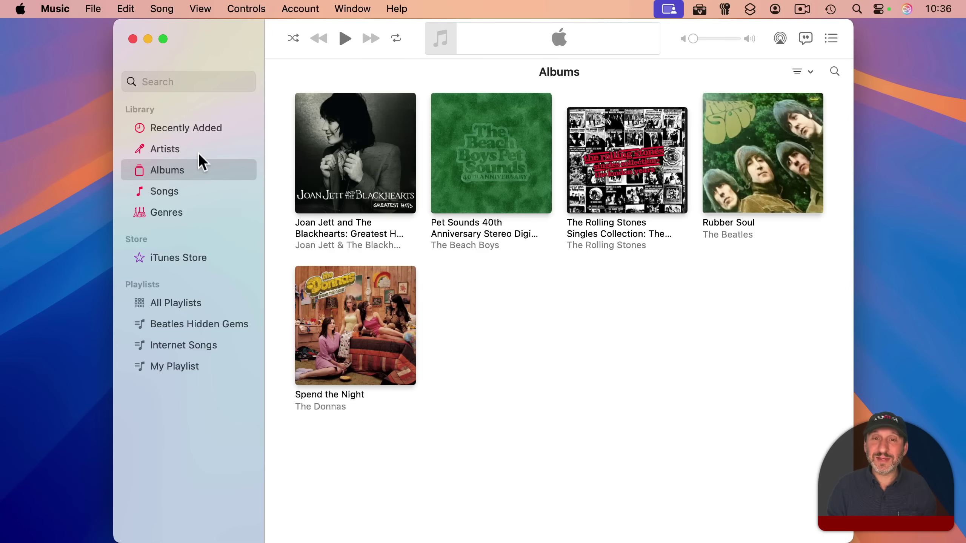
{"action": "mouse_move", "coordinate": [349, 408]}
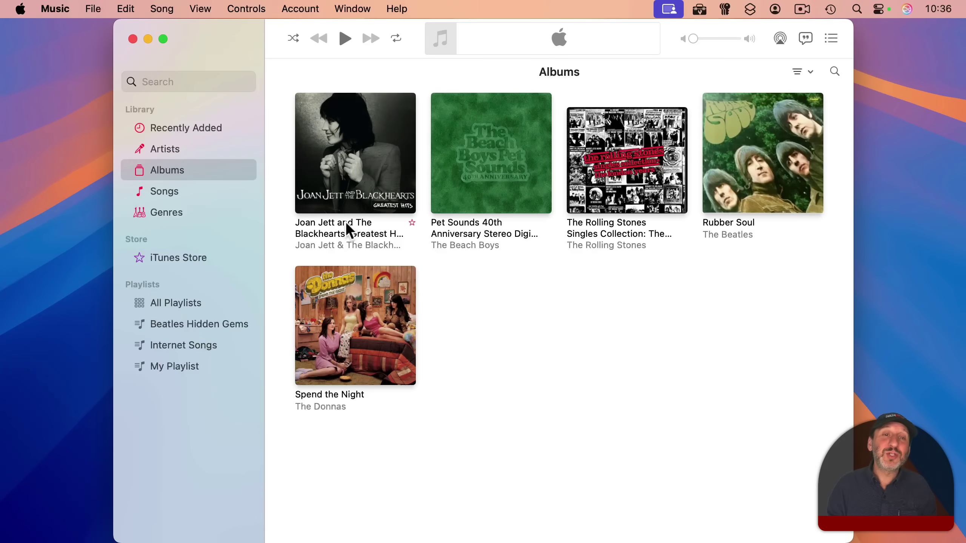
{"action": "mouse_move", "coordinate": [401, 181]}
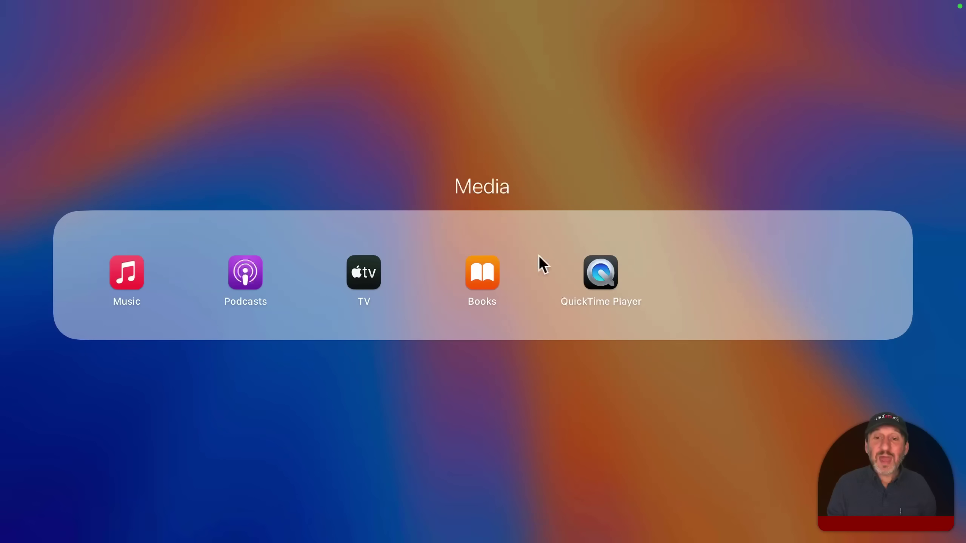
Open QuickTime Player from the Media folder, enter trim mode for Birds City Park.mov, and review the new recording commands
{"action": "left_click", "coordinate": [600, 273]}
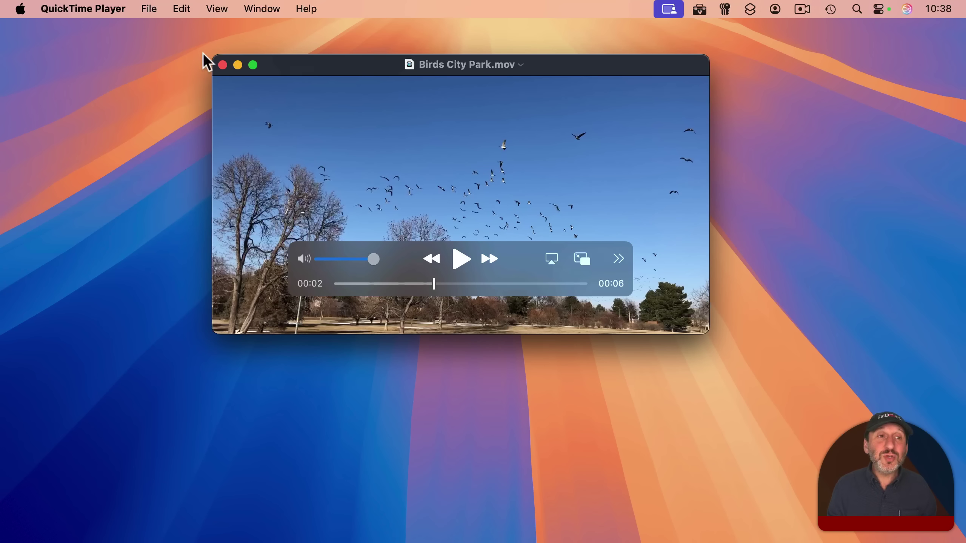
{"action": "left_click", "coordinate": [181, 9]}
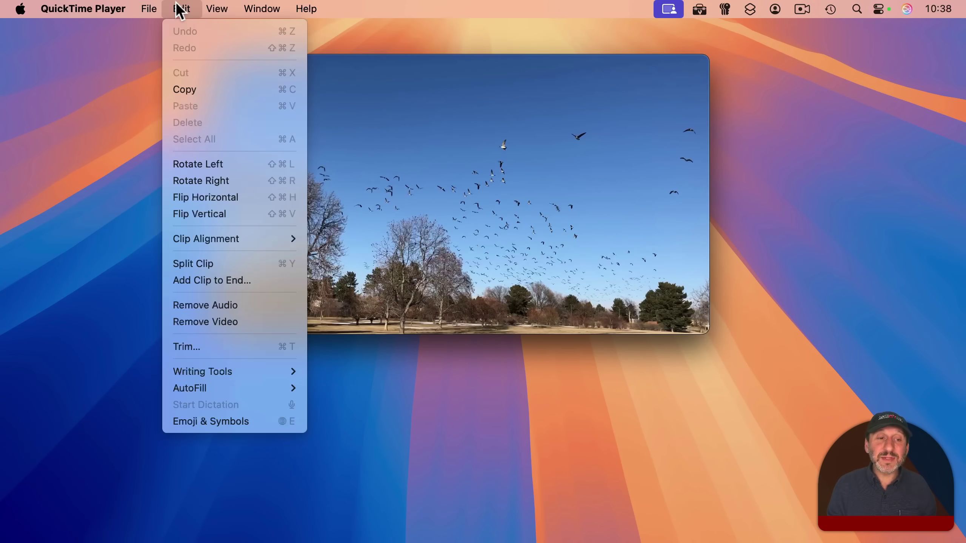
{"action": "left_click", "coordinate": [228, 348]}
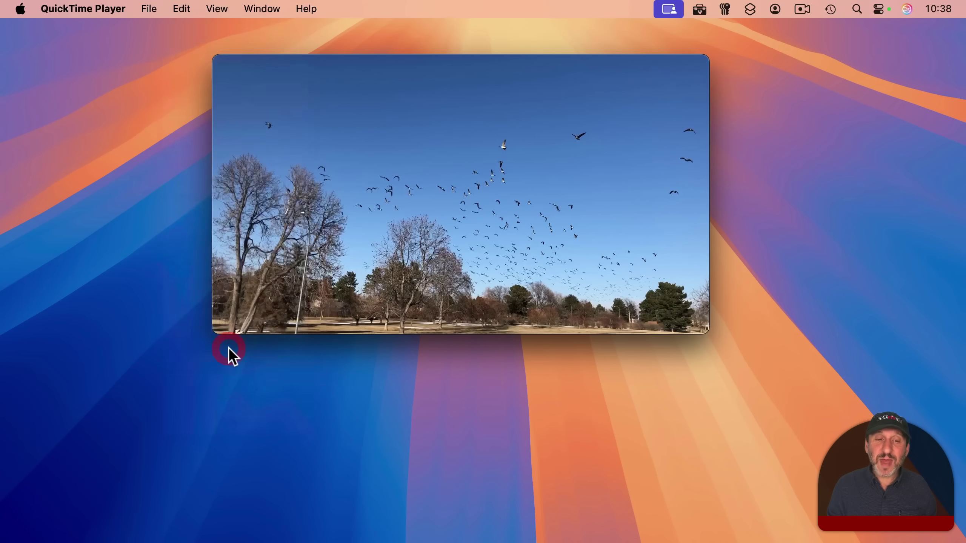
{"action": "left_click", "coordinate": [158, 11]}
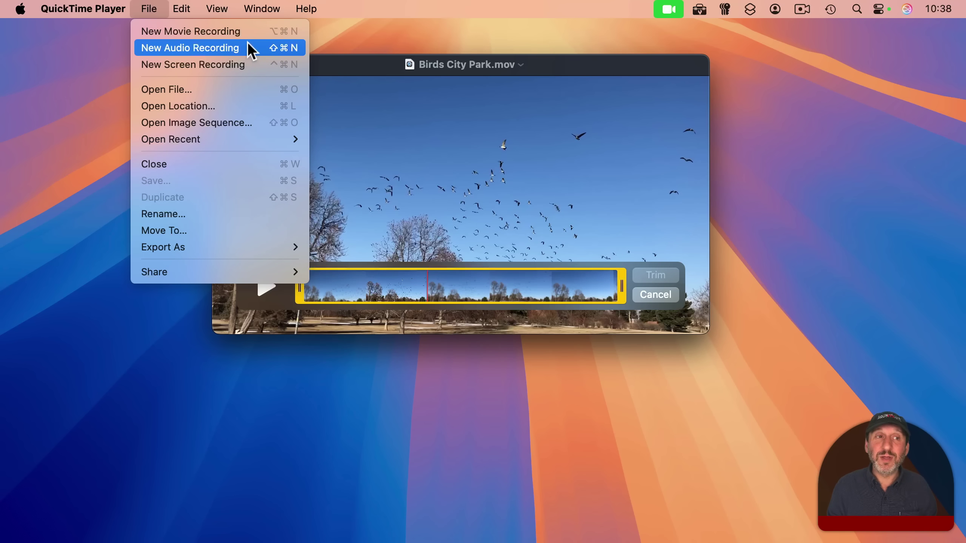
{"action": "left_click", "coordinate": [427, 147]}
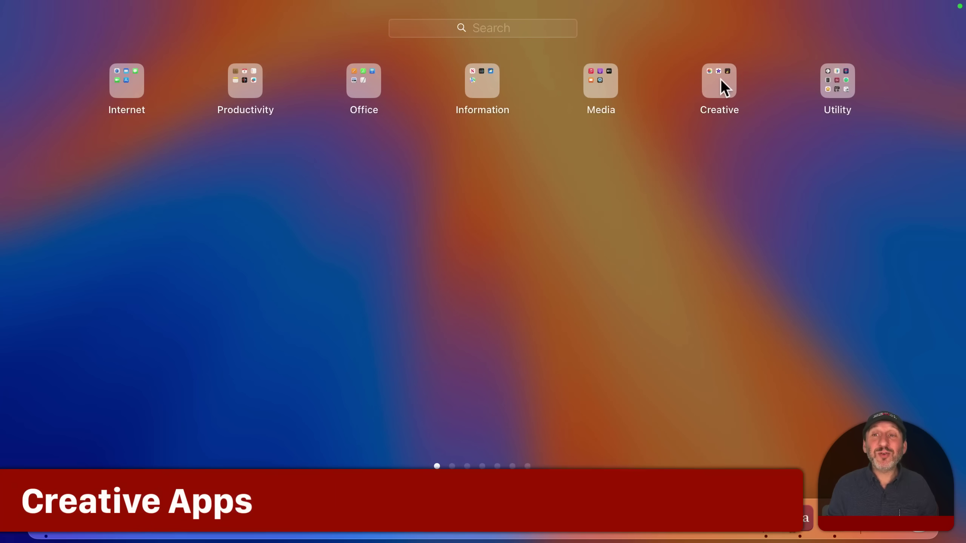
Open Photos, iMovie and GarageBand in turn from Launchpad's Creative folder
{"action": "left_click", "coordinate": [721, 80]}
{"action": "left_click", "coordinate": [118, 269]}
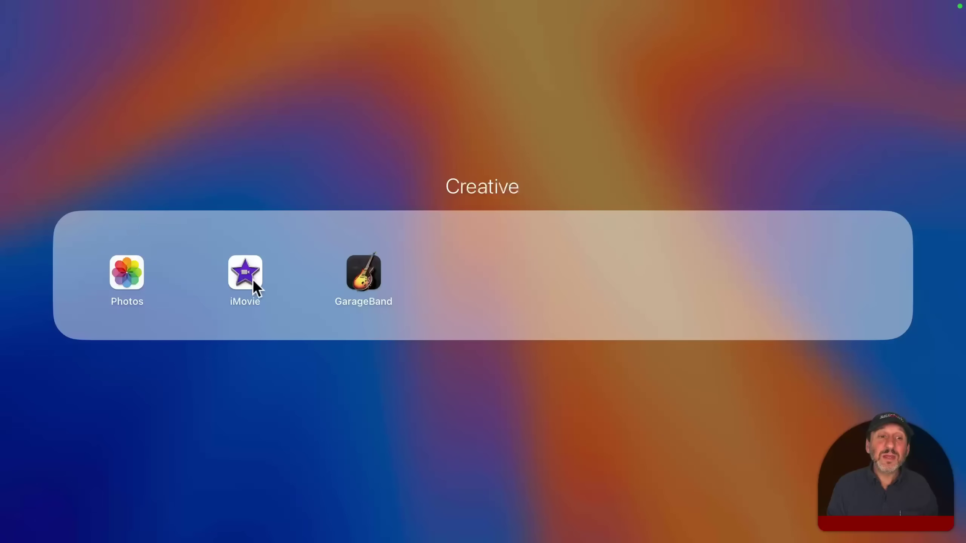
{"action": "left_click", "coordinate": [252, 279]}
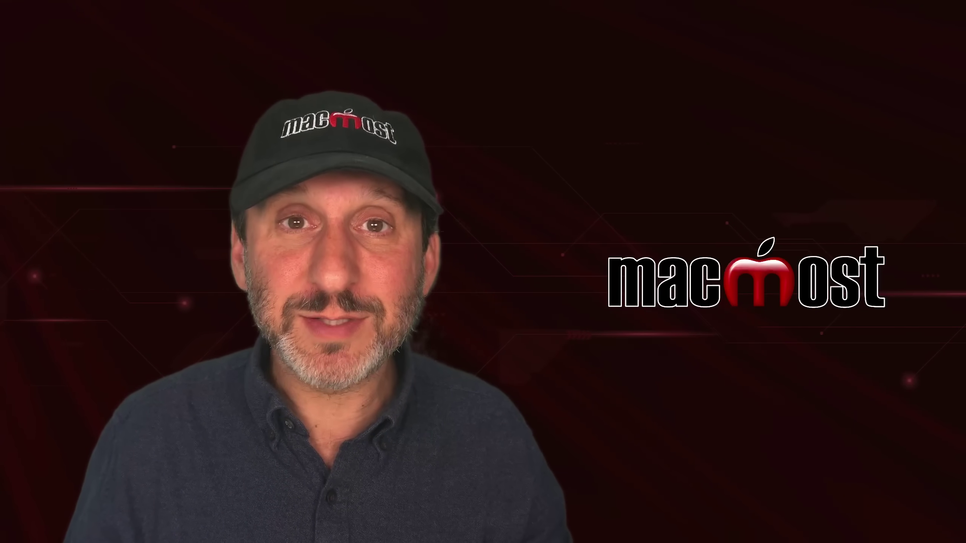
{"action": "left_click", "coordinate": [363, 273]}
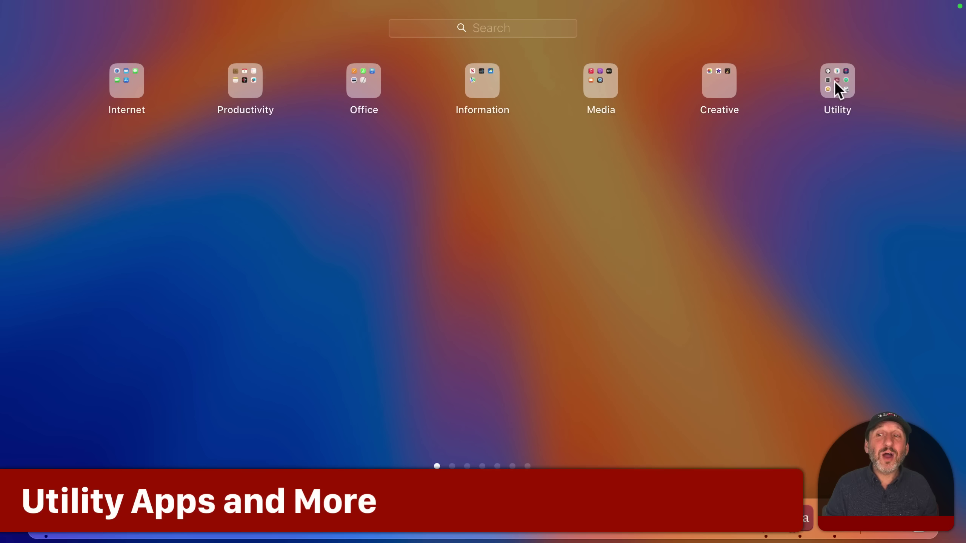
Open Calculator from Launchpad's Utility folder and switch it to Scientific mode, and from there to Programmer mode
{"action": "left_click", "coordinate": [835, 81]}
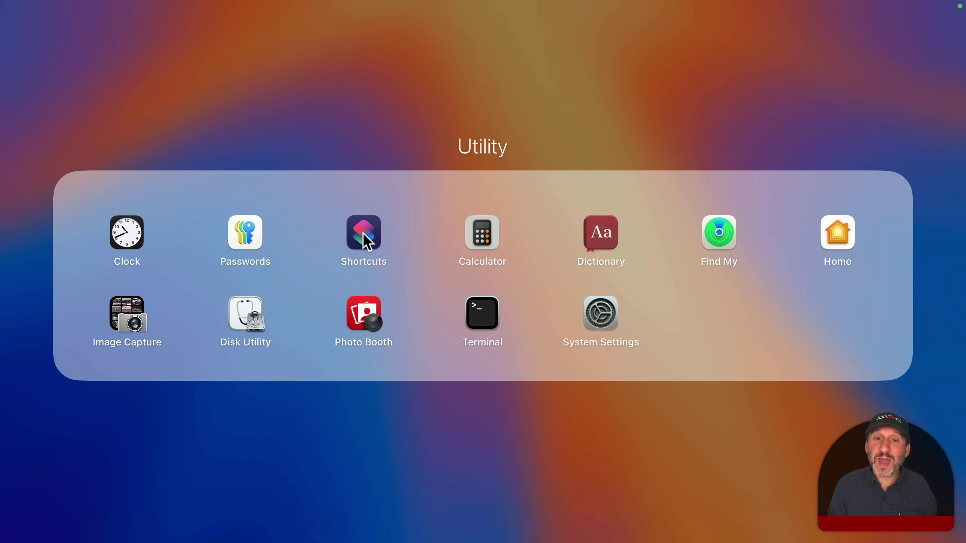
{"action": "left_click", "coordinate": [485, 243]}
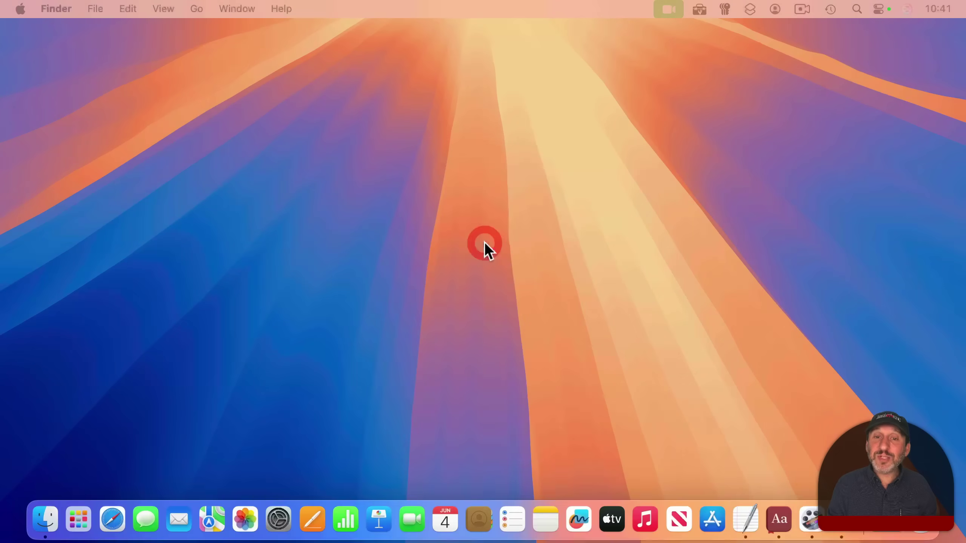
{"action": "left_click", "coordinate": [430, 392]}
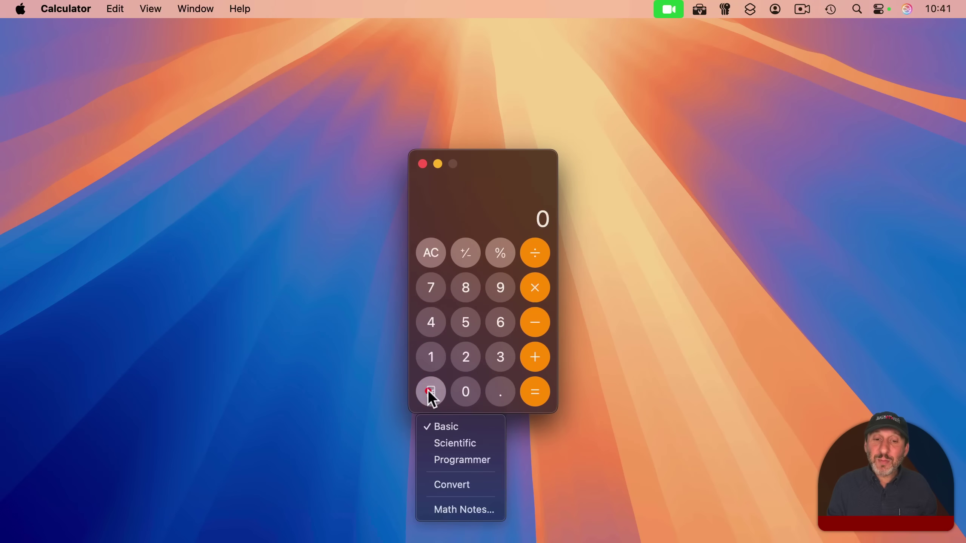
{"action": "left_click", "coordinate": [453, 444]}
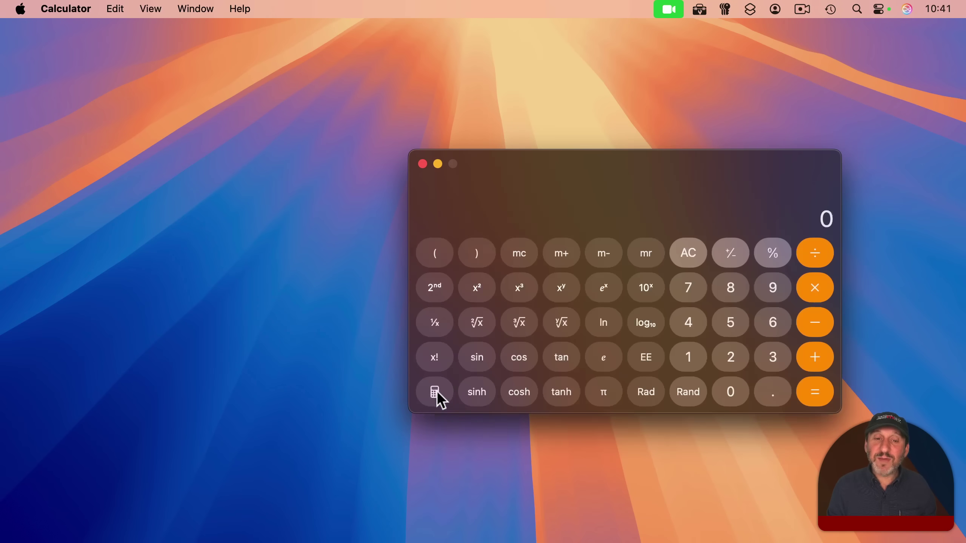
{"action": "left_click", "coordinate": [437, 392]}
{"action": "left_click", "coordinate": [442, 460]}
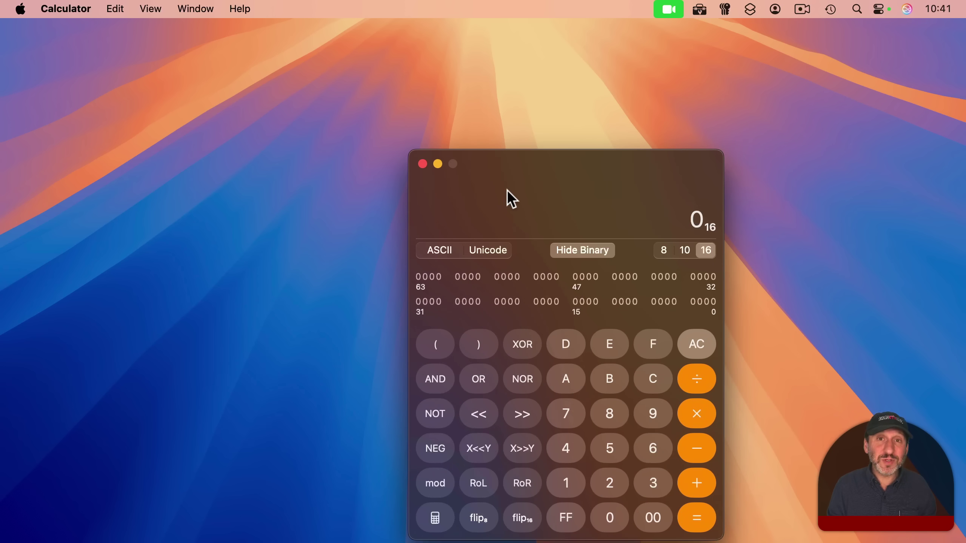
Switch to Dictionary and show the Thesaurus entry for "clever"
{"action": "key", "text": "super+Tab"}
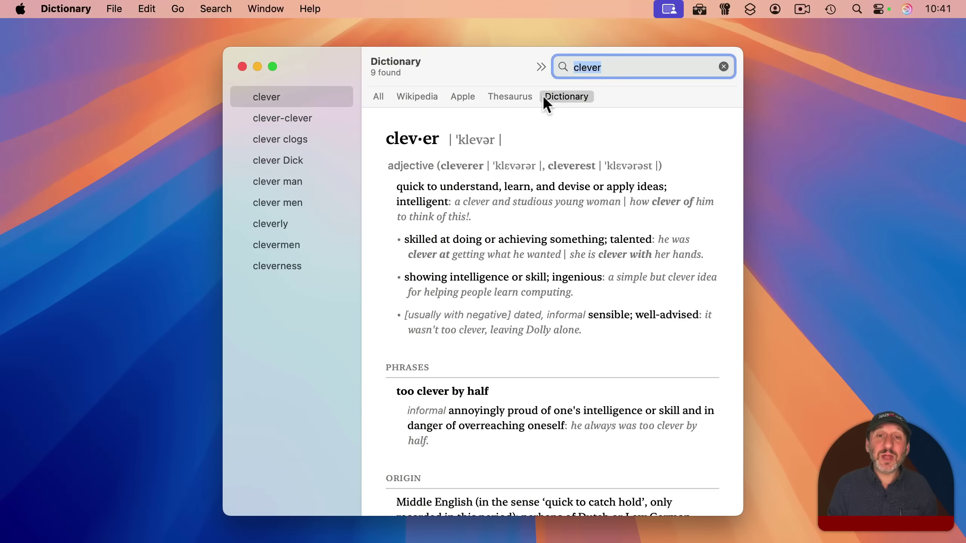
{"action": "left_click", "coordinate": [511, 98]}
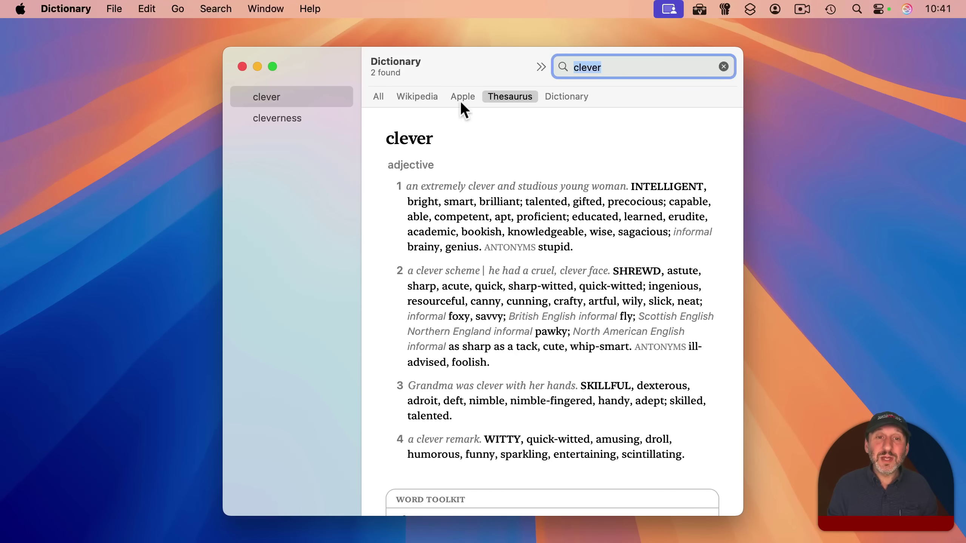
Open Dictionary's settings and look through the full list of reference sources
{"action": "left_click", "coordinate": [73, 9]}
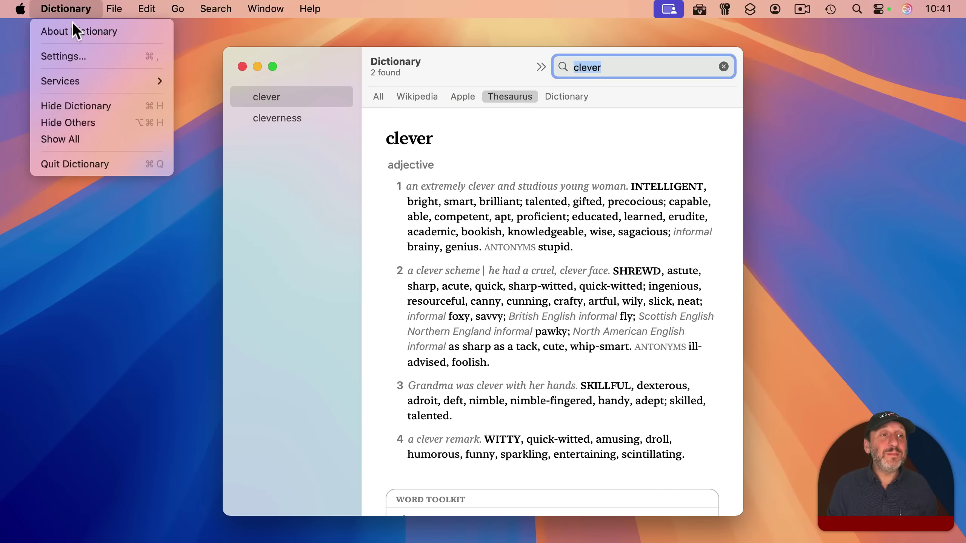
{"action": "left_click", "coordinate": [78, 57]}
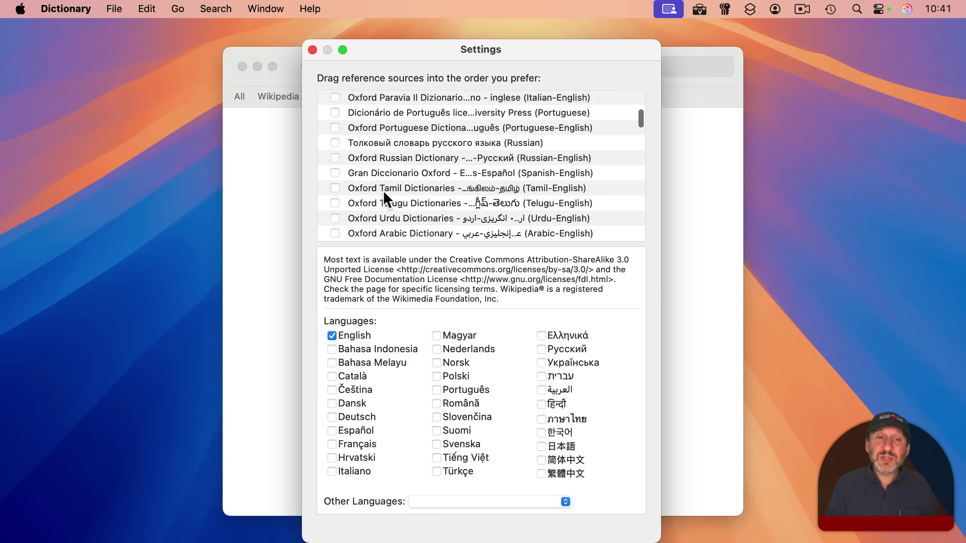
{"action": "scroll", "coordinate": [384, 192], "scroll_direction": "down", "scroll_amount": 3}
{"action": "scroll", "coordinate": [384, 194], "scroll_direction": "down", "scroll_amount": 12}
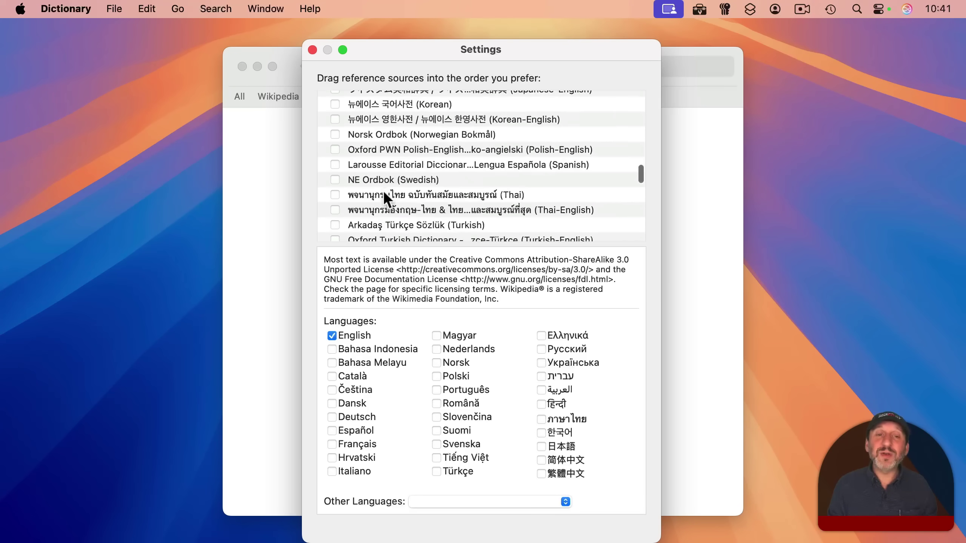
{"action": "scroll", "coordinate": [383, 190], "scroll_direction": "down", "scroll_amount": 10}
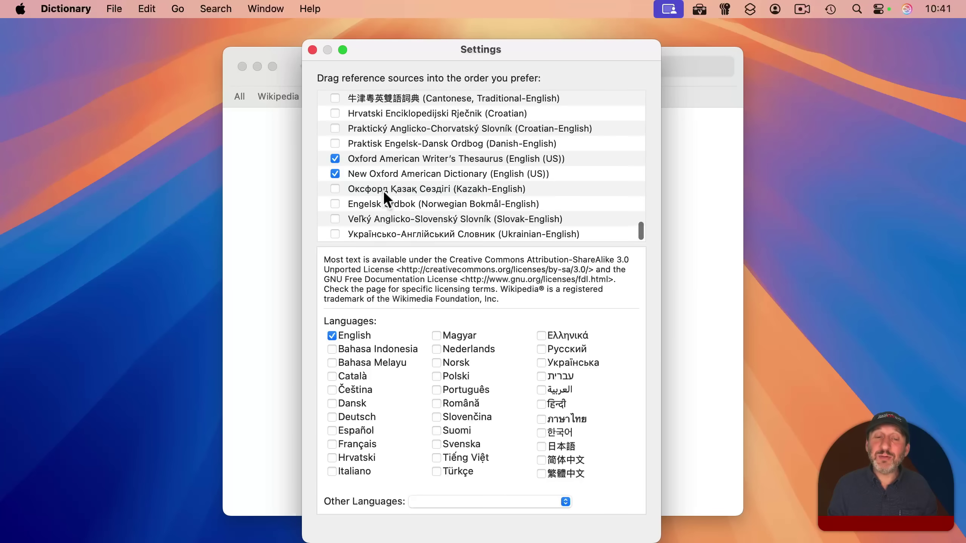
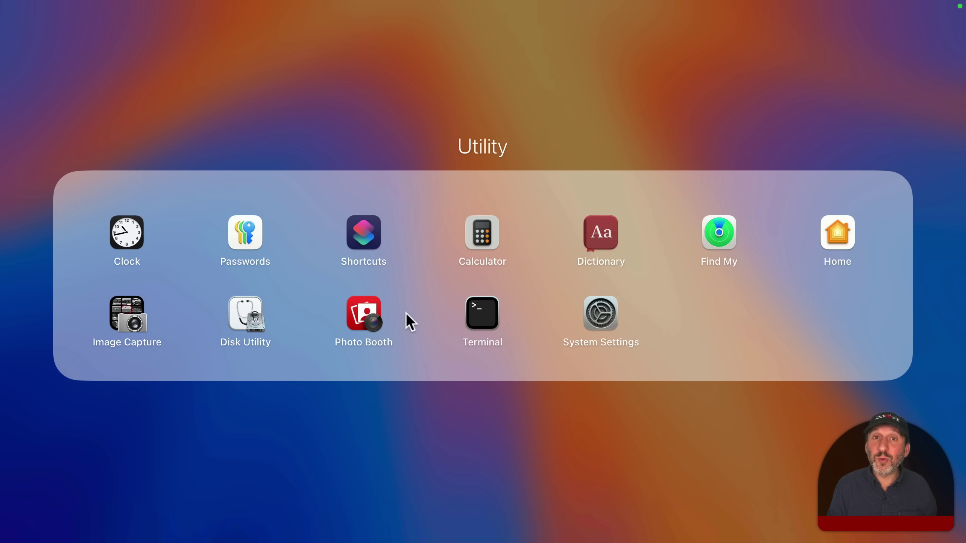
Open Terminal from Launchpad's Utility folder
{"action": "left_click", "coordinate": [485, 316]}
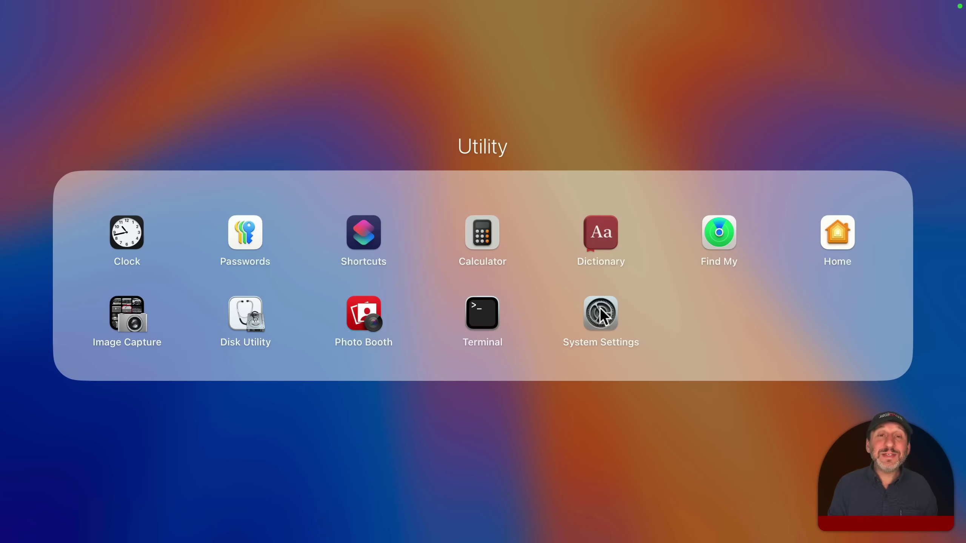
Open System Settings from the Utility folder and look through the list of settings categories
{"action": "left_click", "coordinate": [600, 309]}
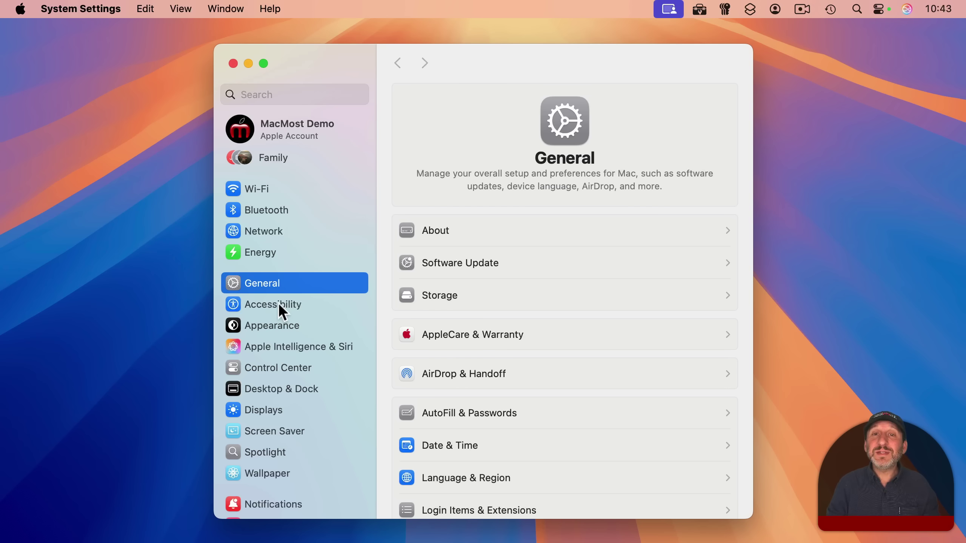
{"action": "scroll", "coordinate": [285, 352], "scroll_direction": "down", "scroll_amount": 5}
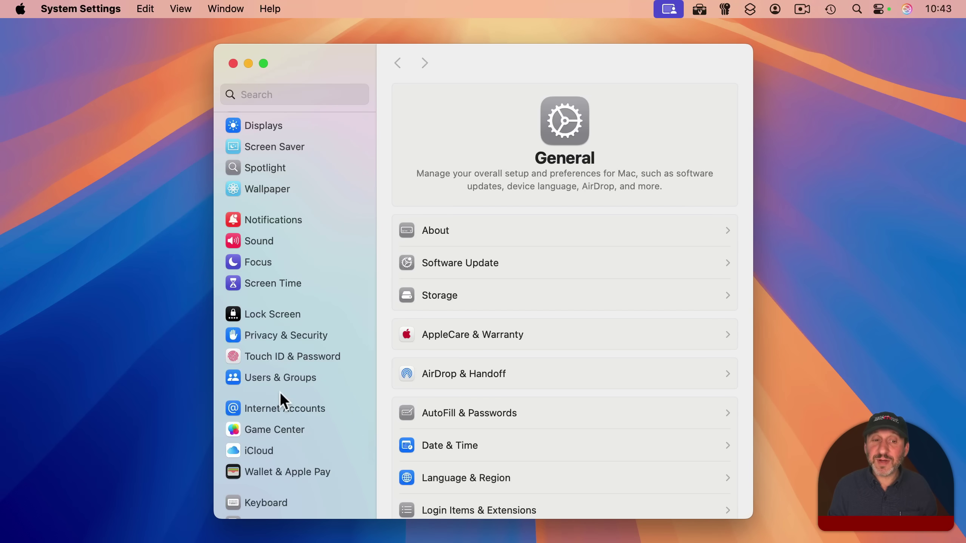
{"action": "scroll", "coordinate": [281, 396], "scroll_direction": "down", "scroll_amount": 2}
{"action": "scroll", "coordinate": [279, 392], "scroll_direction": "down", "scroll_amount": 1}
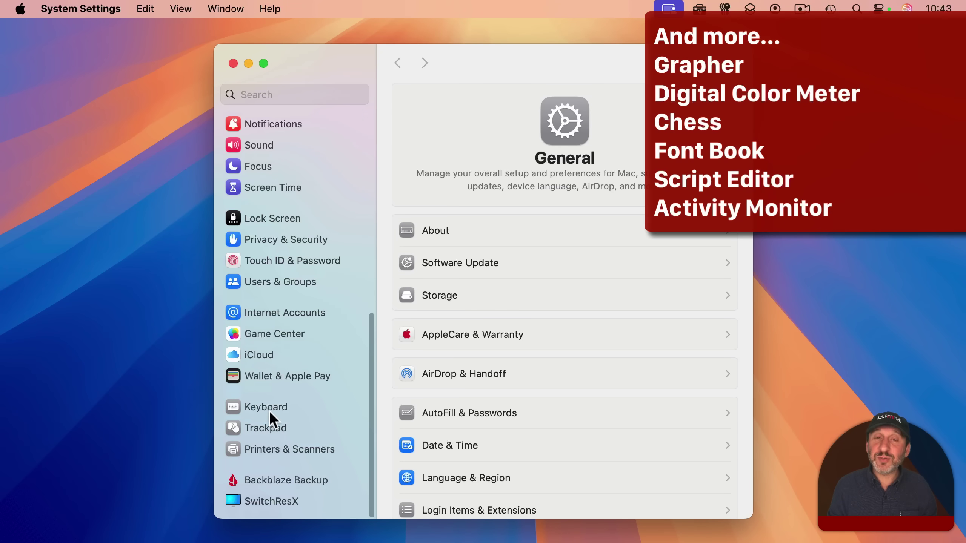
Open the keyboard shortcuts in Keyboard settings and look through the shortcut categories from Keyboard to Accessibility
{"action": "left_click", "coordinate": [254, 406]}
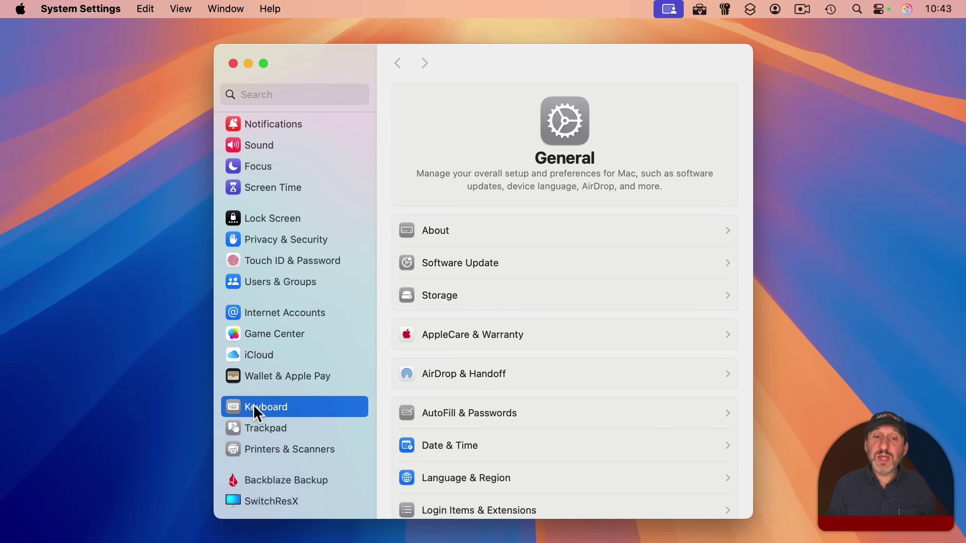
{"action": "left_click", "coordinate": [669, 242]}
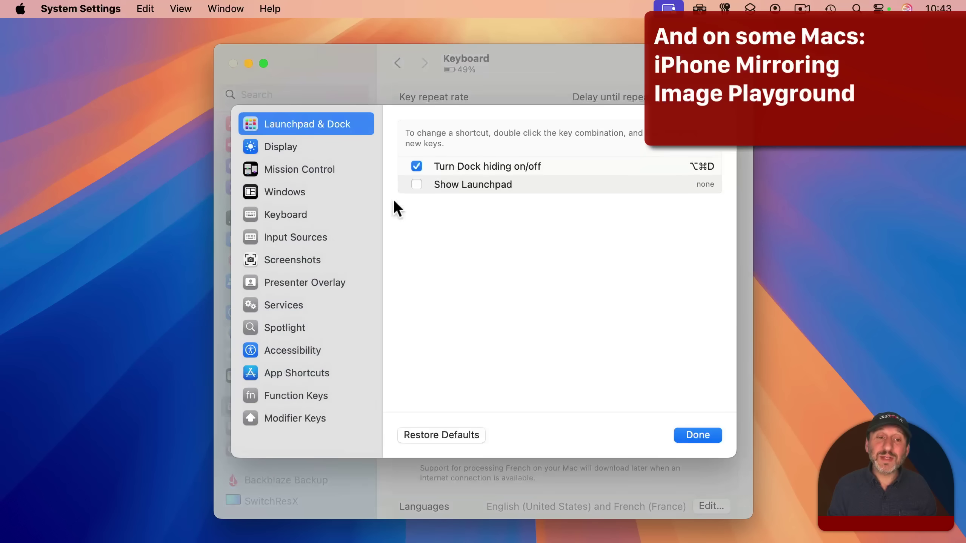
{"action": "left_click", "coordinate": [296, 214]}
{"action": "left_click", "coordinate": [292, 235]}
{"action": "left_click", "coordinate": [286, 258]}
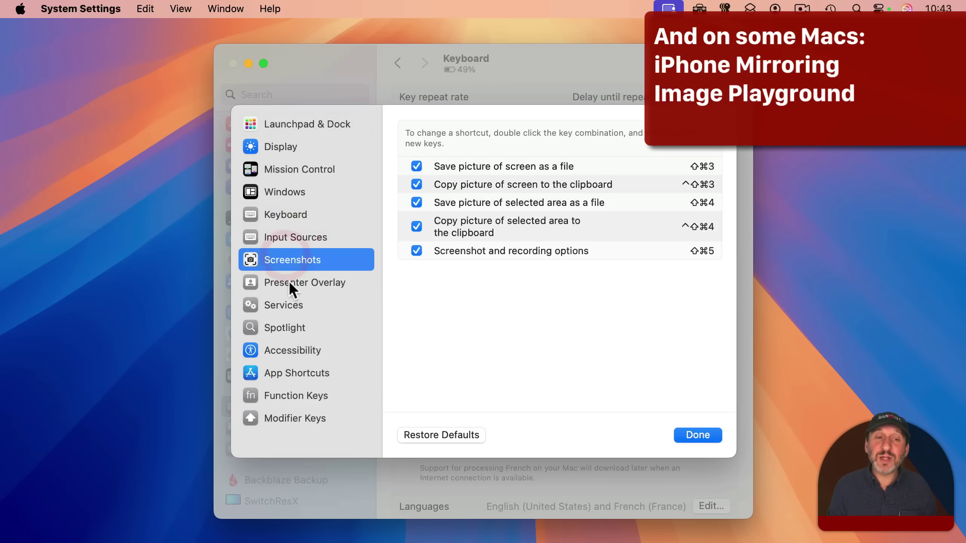
{"action": "left_click", "coordinate": [298, 305]}
{"action": "left_click", "coordinate": [288, 327]}
{"action": "left_click", "coordinate": [287, 349]}
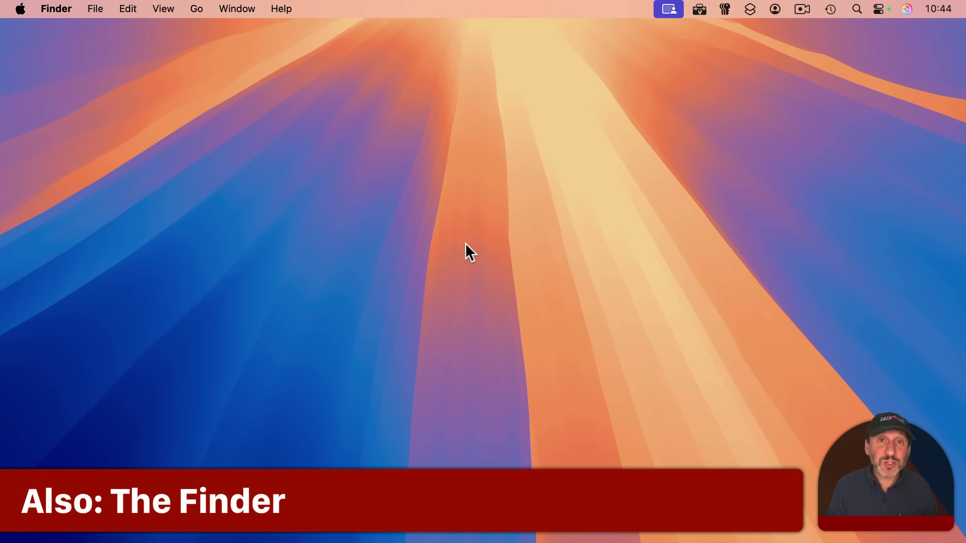
Switch to the Finder and open a new Finder window
{"action": "left_click", "coordinate": [57, 9]}
{"action": "left_click", "coordinate": [57, 9]}
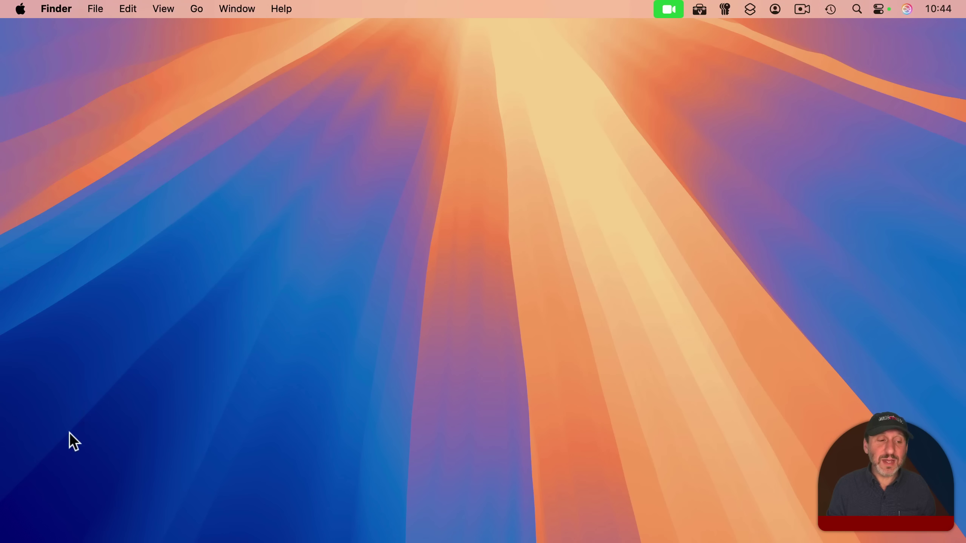
{"action": "mouse_move", "coordinate": [23, 540]}
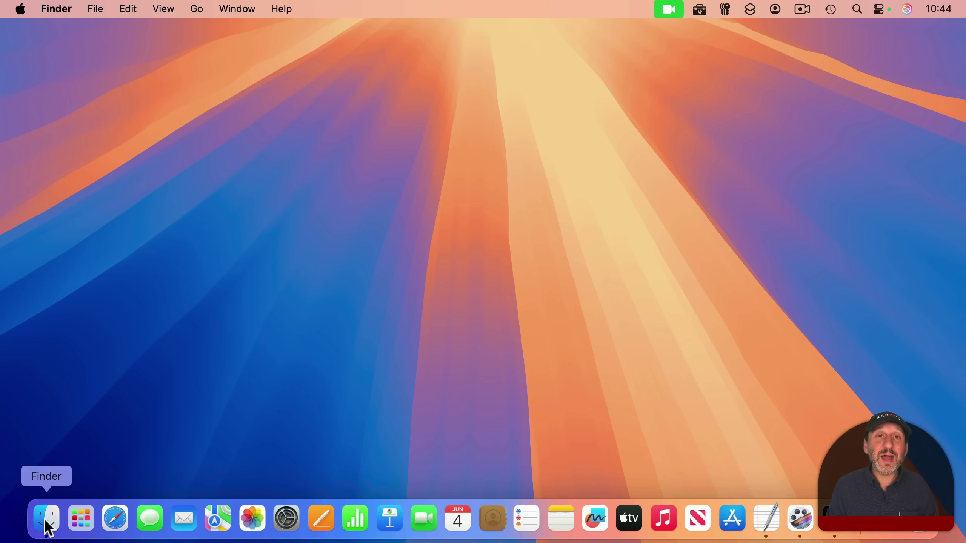
{"action": "left_click", "coordinate": [96, 10]}
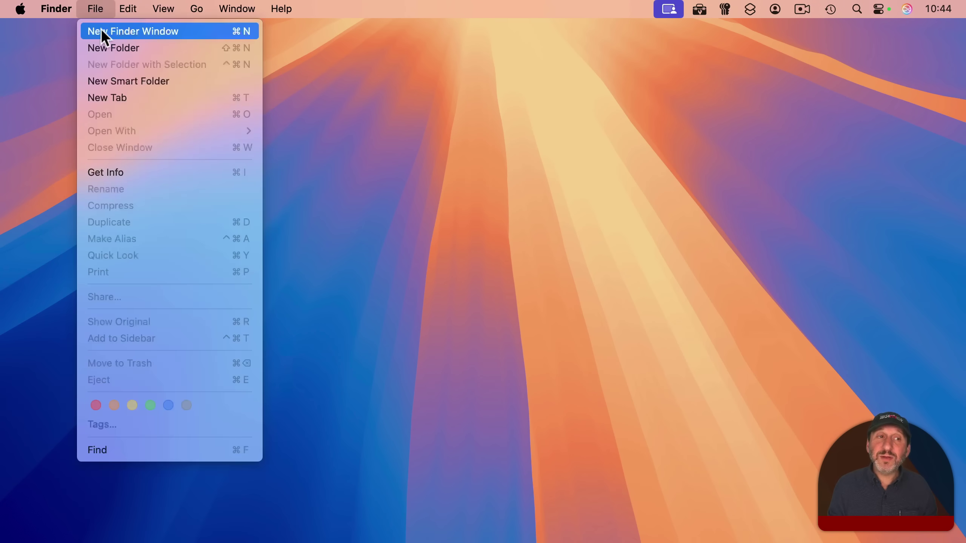
{"action": "left_click", "coordinate": [101, 32]}
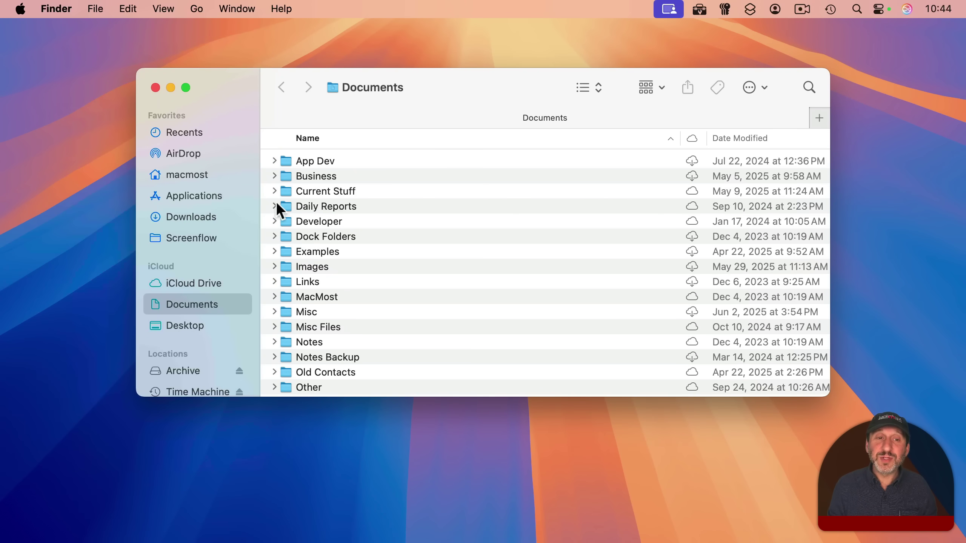
Expand the Current Stuff folder in Documents and select My Novel.pages and Something Else.txt in turn
{"action": "left_click", "coordinate": [274, 190]}
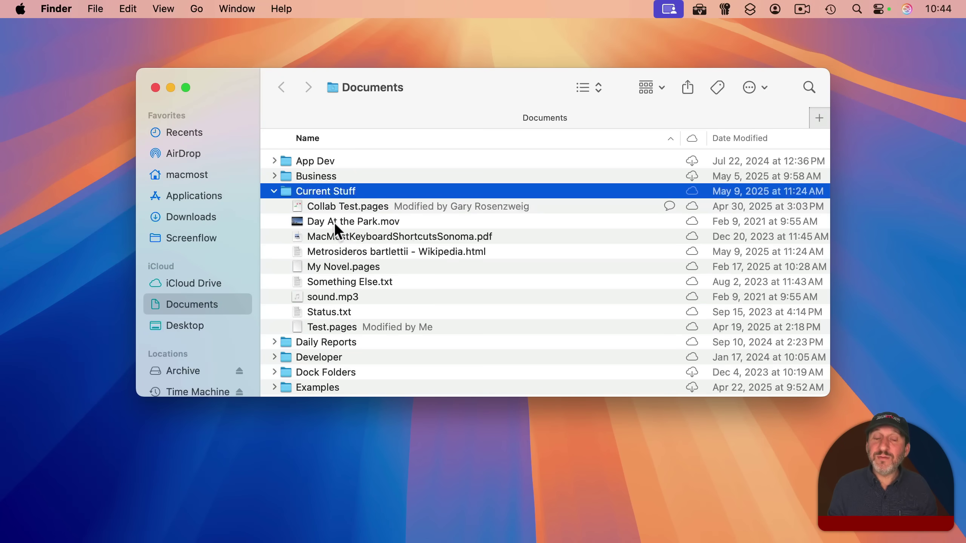
{"action": "left_click", "coordinate": [309, 266]}
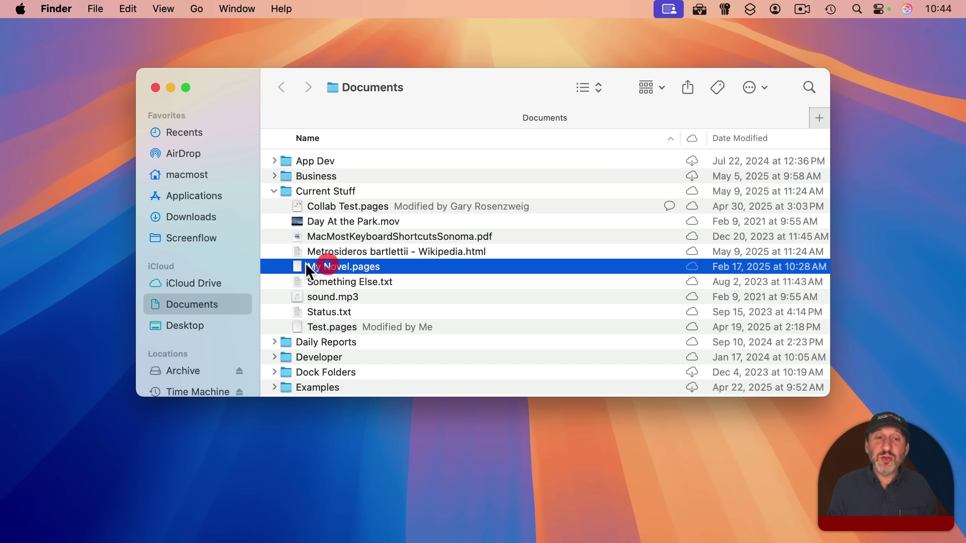
{"action": "left_click", "coordinate": [342, 281]}
{"action": "left_click", "coordinate": [338, 271]}
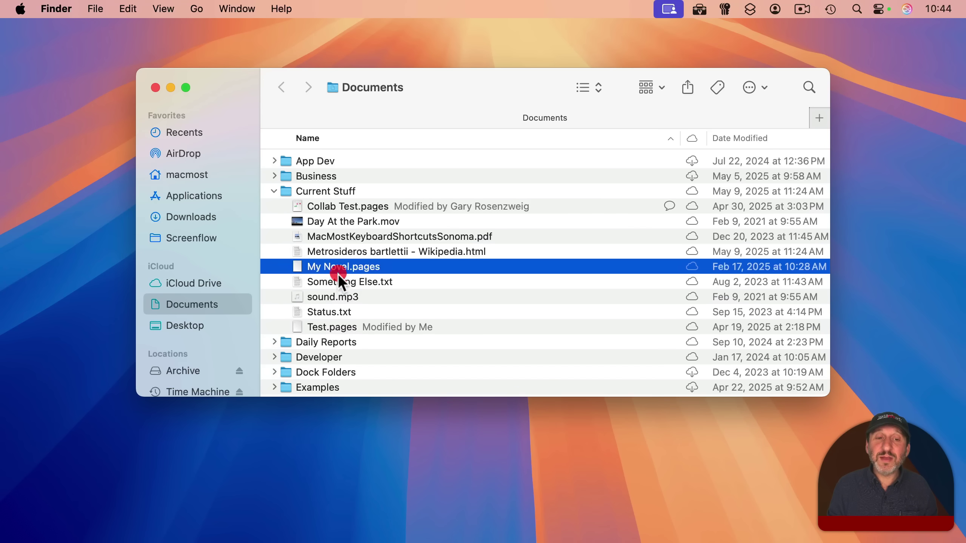
{"action": "left_click", "coordinate": [337, 282]}
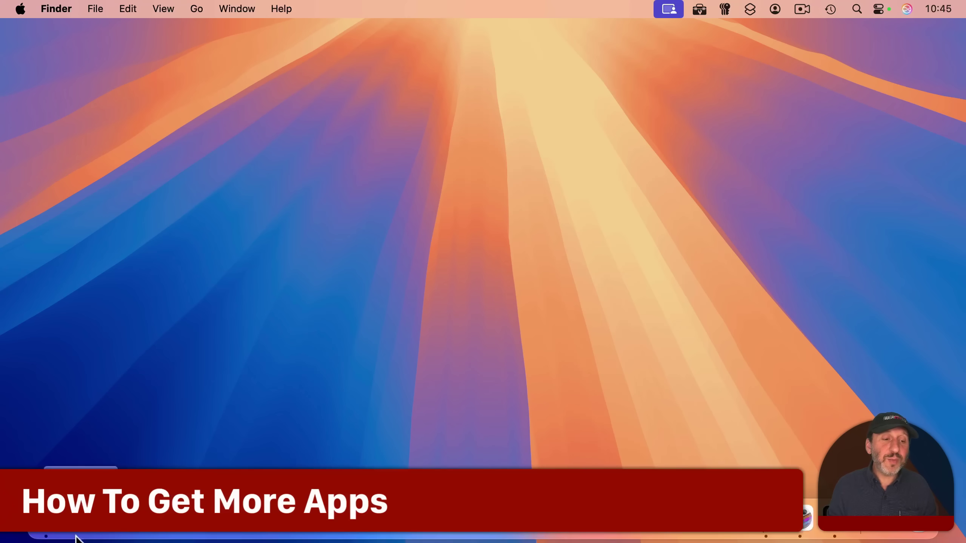
Open the App Store from Launchpad's Internet folder and view its Create and Work sections
{"action": "left_click", "coordinate": [75, 536]}
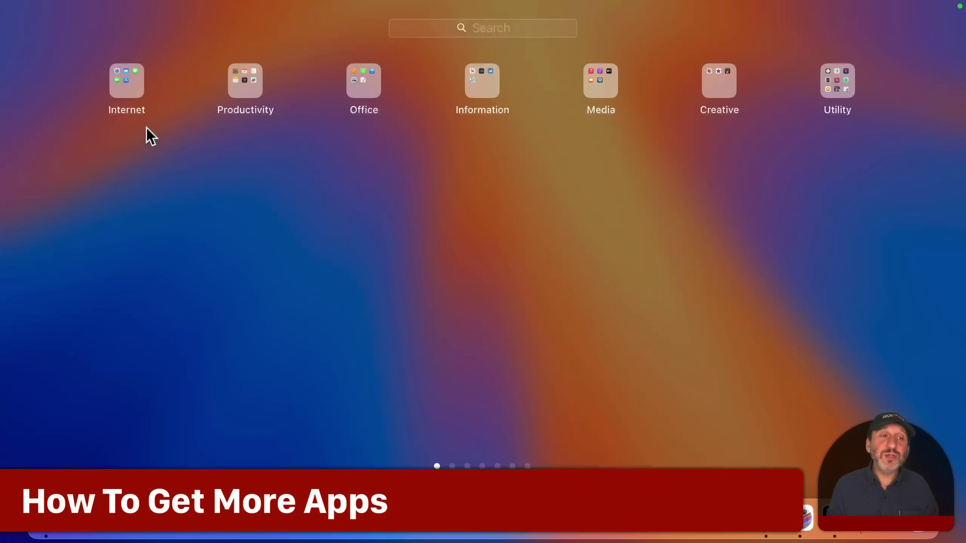
{"action": "left_click", "coordinate": [133, 82]}
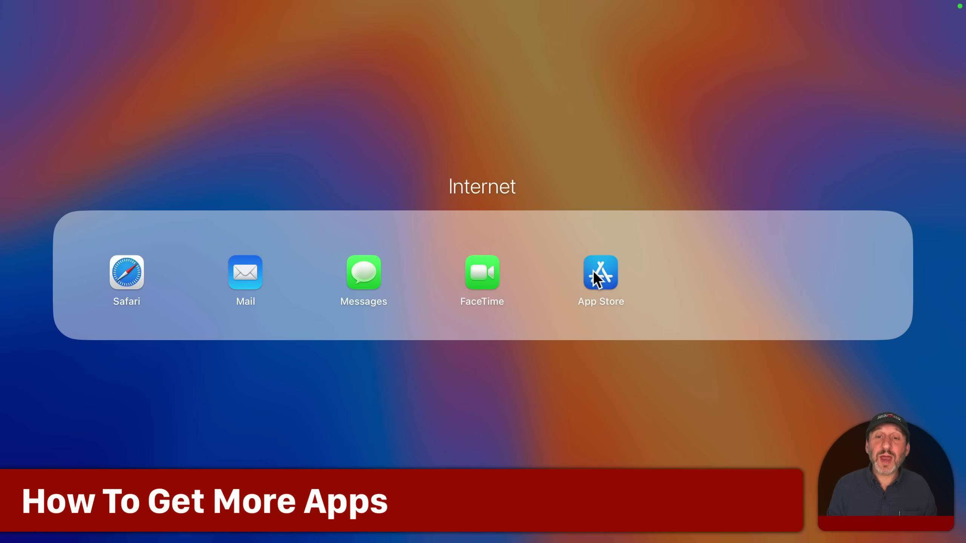
{"action": "left_click", "coordinate": [589, 270]}
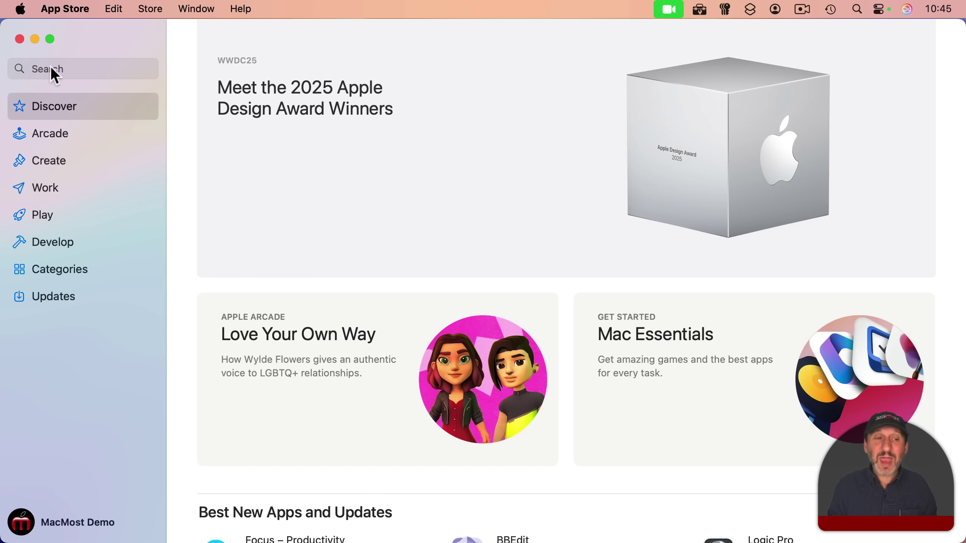
{"action": "left_click", "coordinate": [51, 160]}
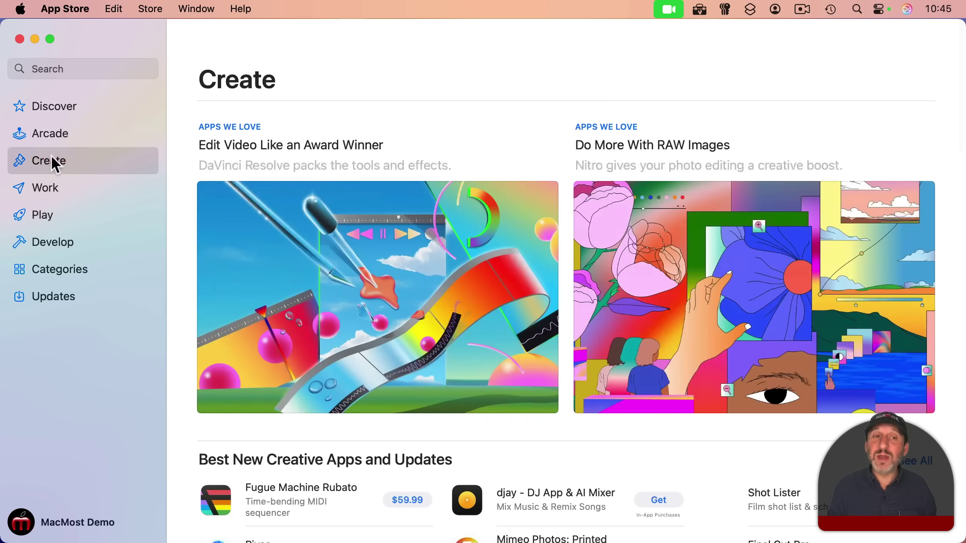
{"action": "left_click", "coordinate": [57, 186]}
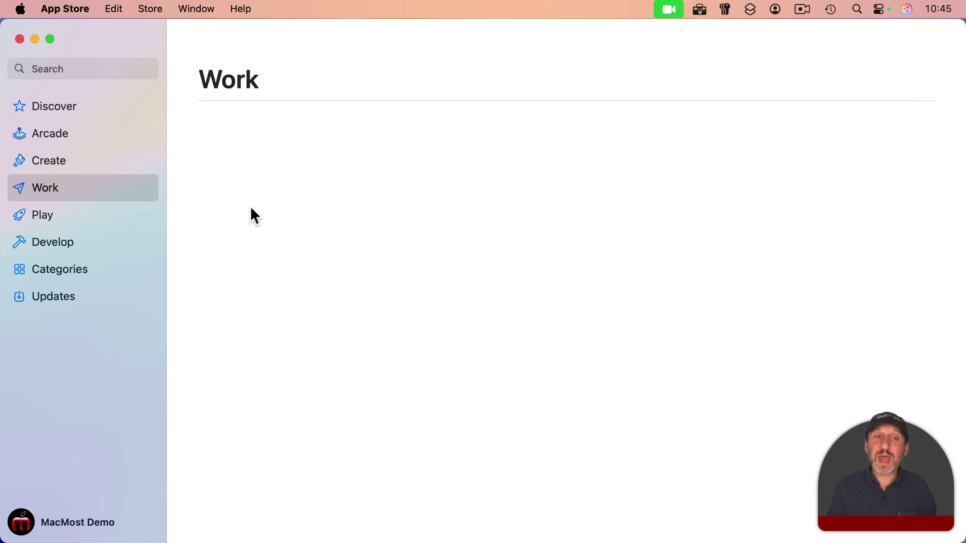